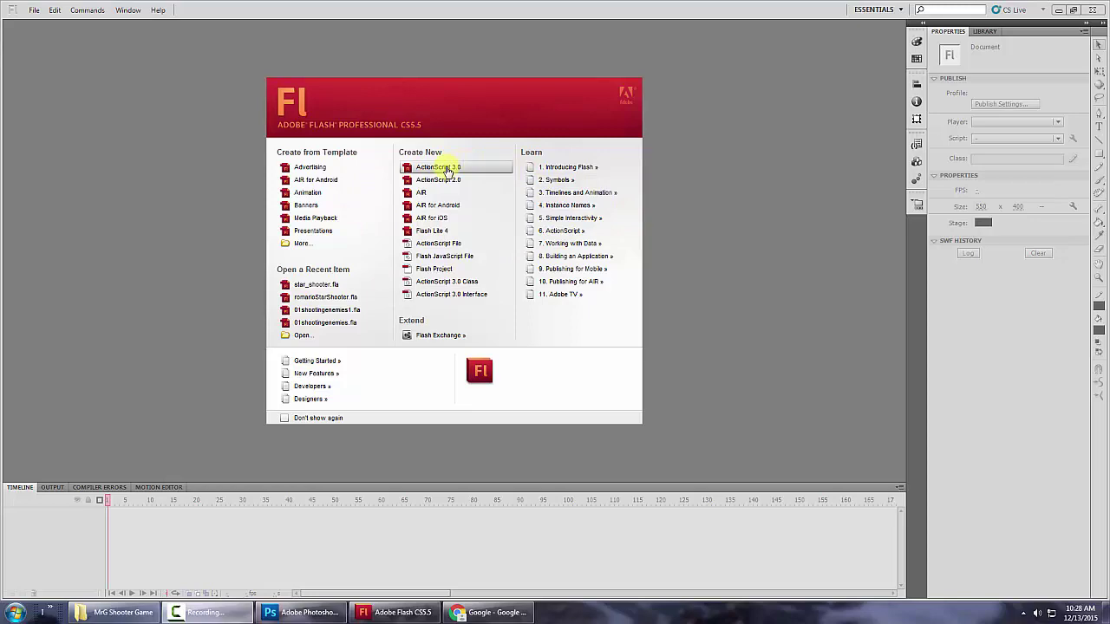
pyautogui.click(33, 11)
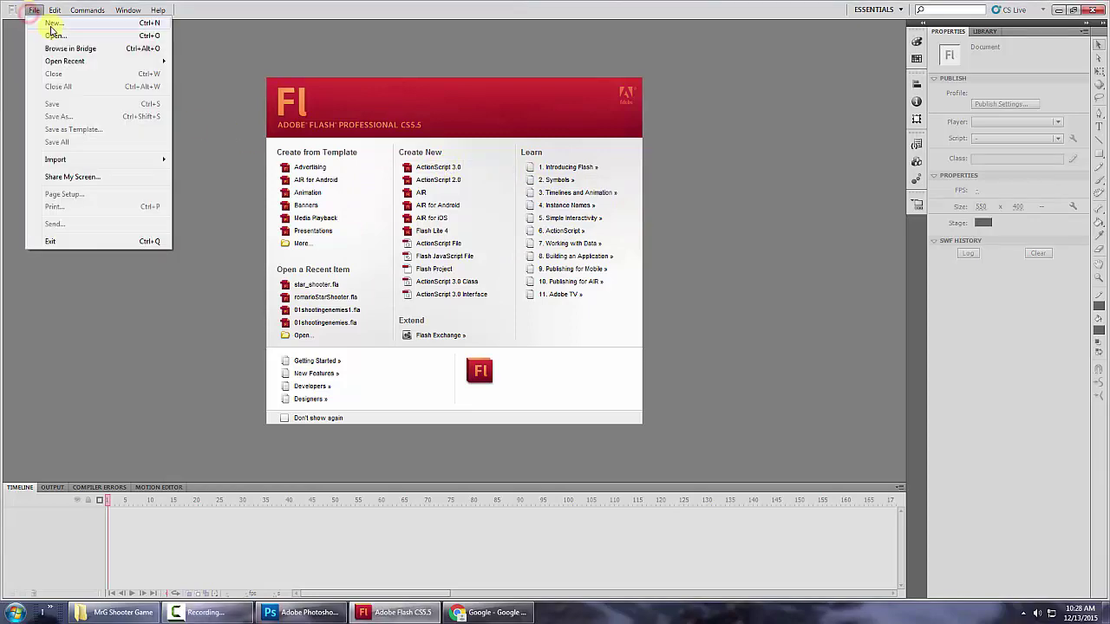
pyautogui.click(52, 24)
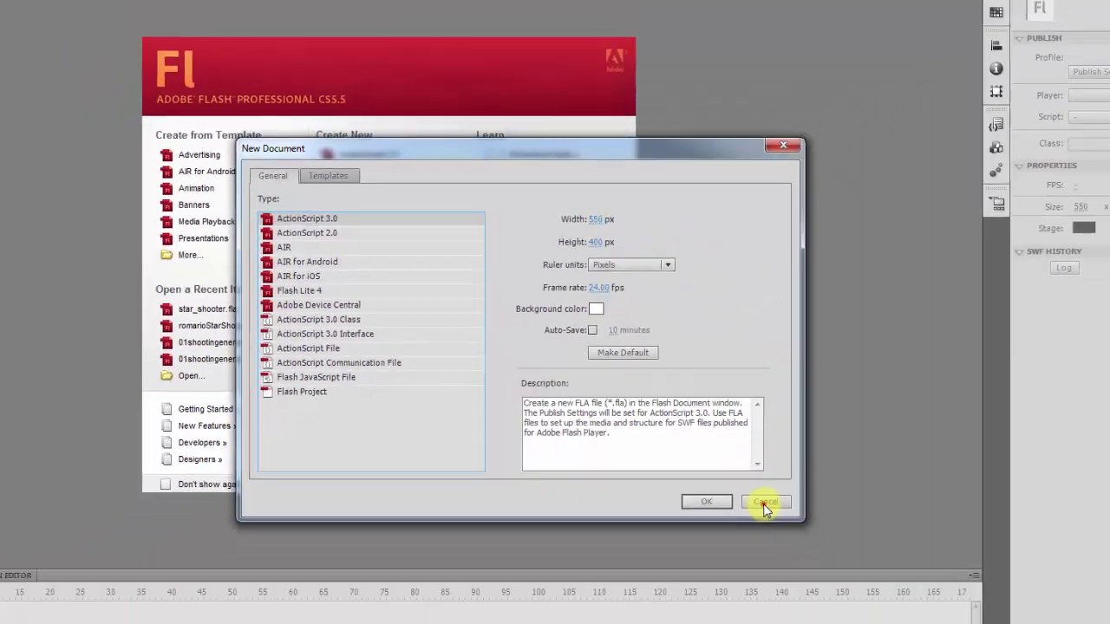
pyautogui.click(765, 503)
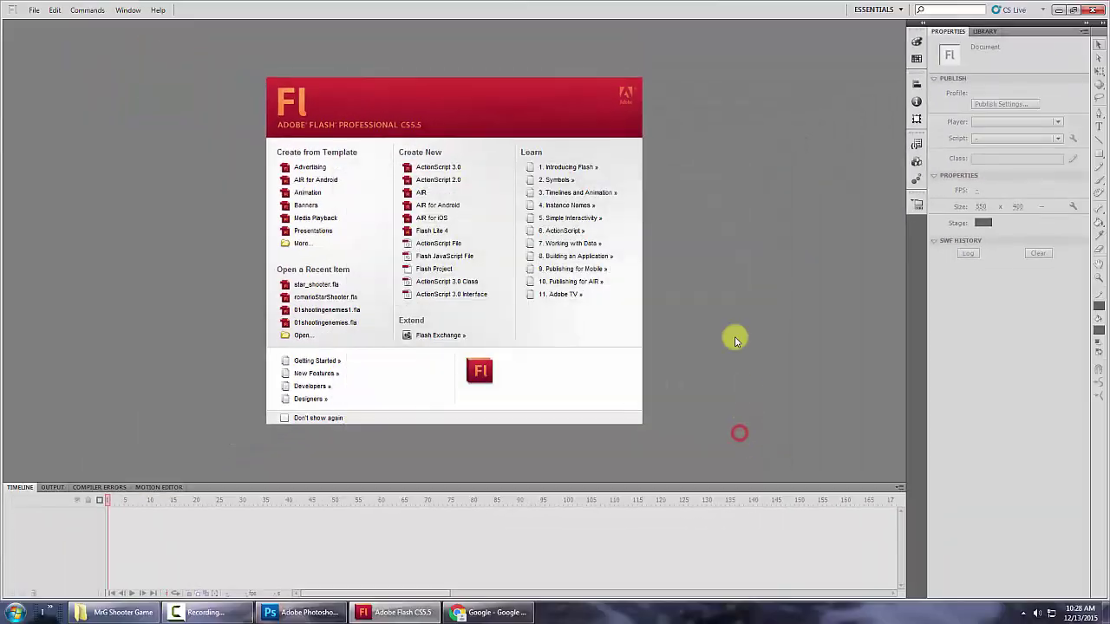
# - Create a new ActionScript 3.0 document and check its dimensions in the document settings without changing them
pyautogui.click(447, 167)
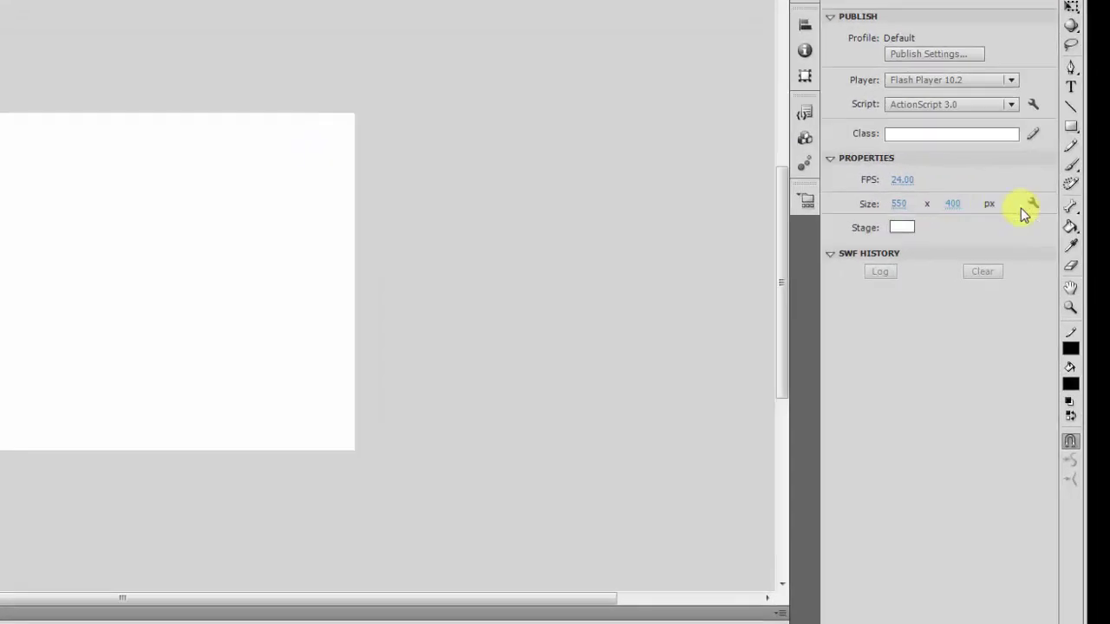
pyautogui.click(1031, 204)
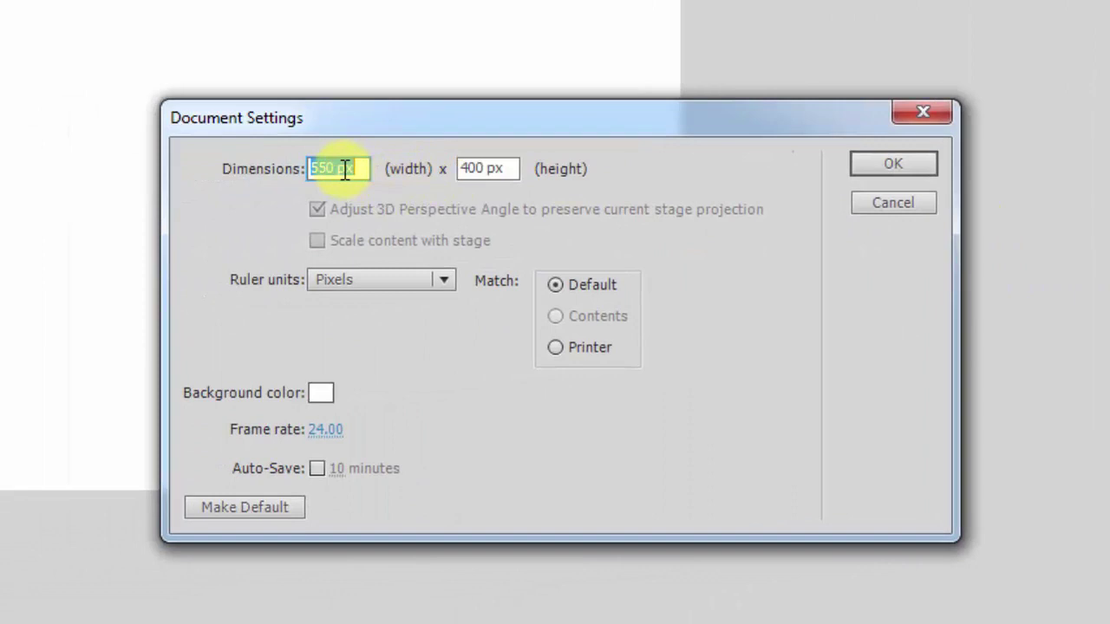
pyautogui.moveTo(351, 168); pyautogui.dragTo(300, 177)
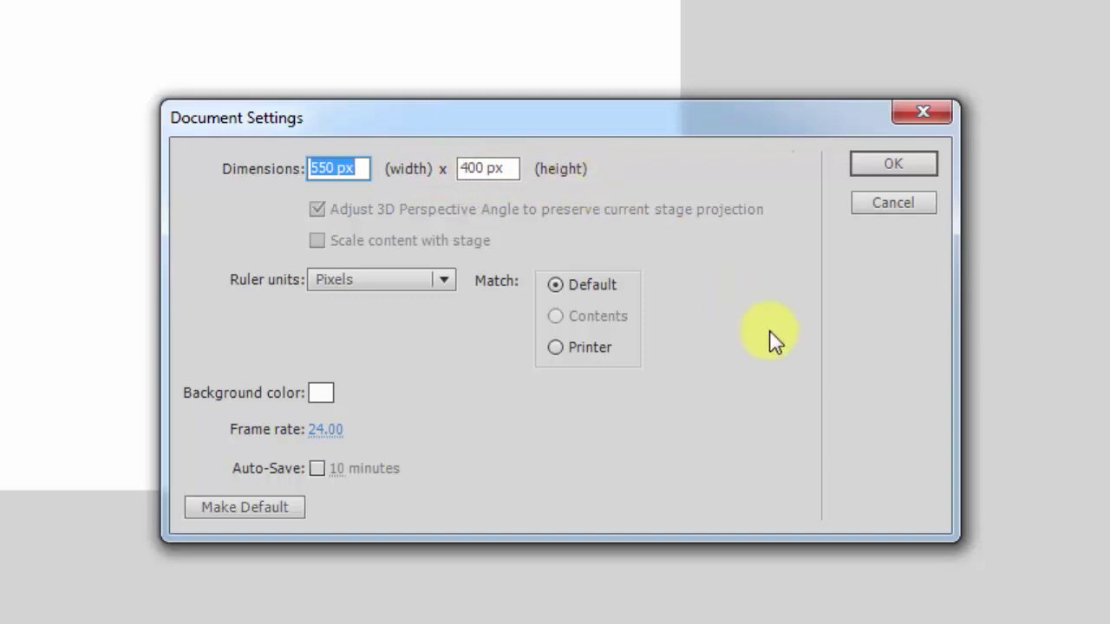
pyautogui.click(888, 206)
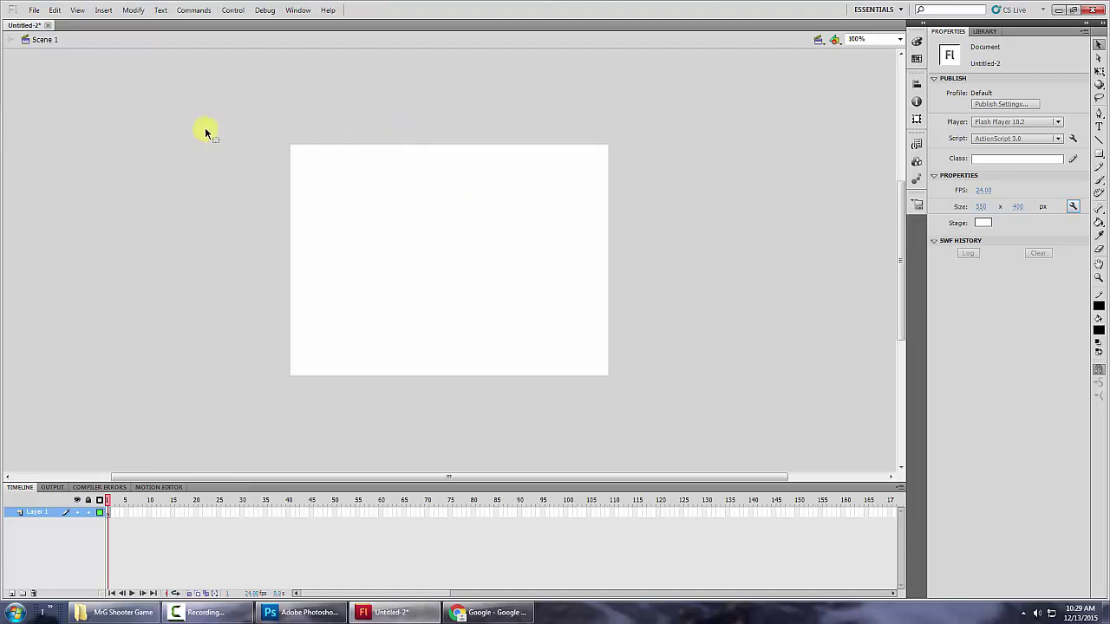
# - Save the document as "MrG Shooter Game" in the MrG Shooter Game folder of the Documents library
pyautogui.click(34, 9)
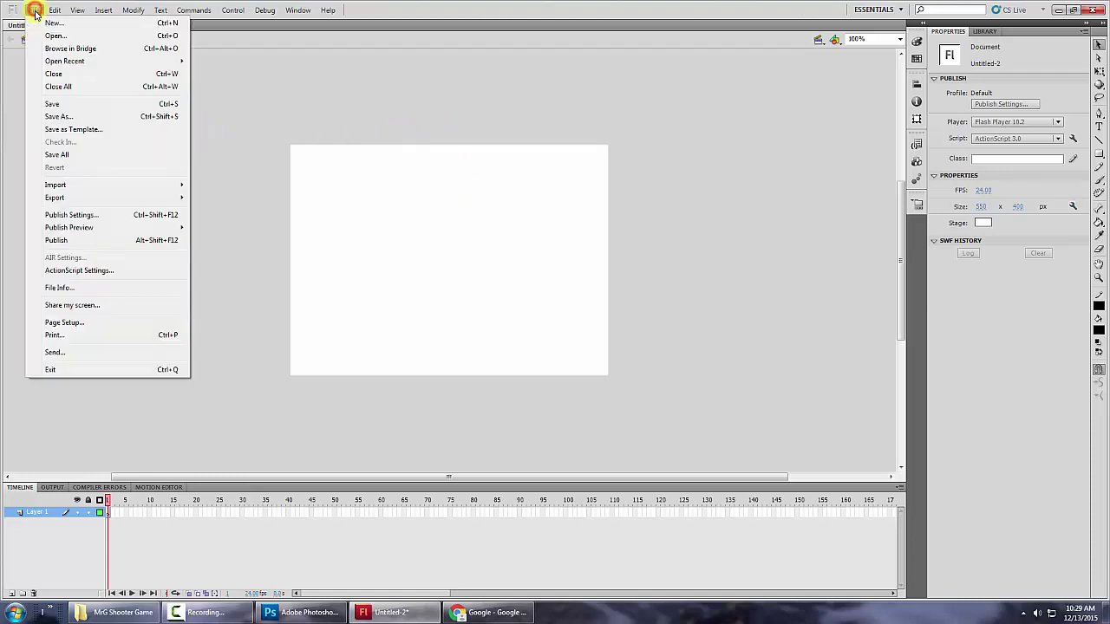
pyautogui.click(61, 105)
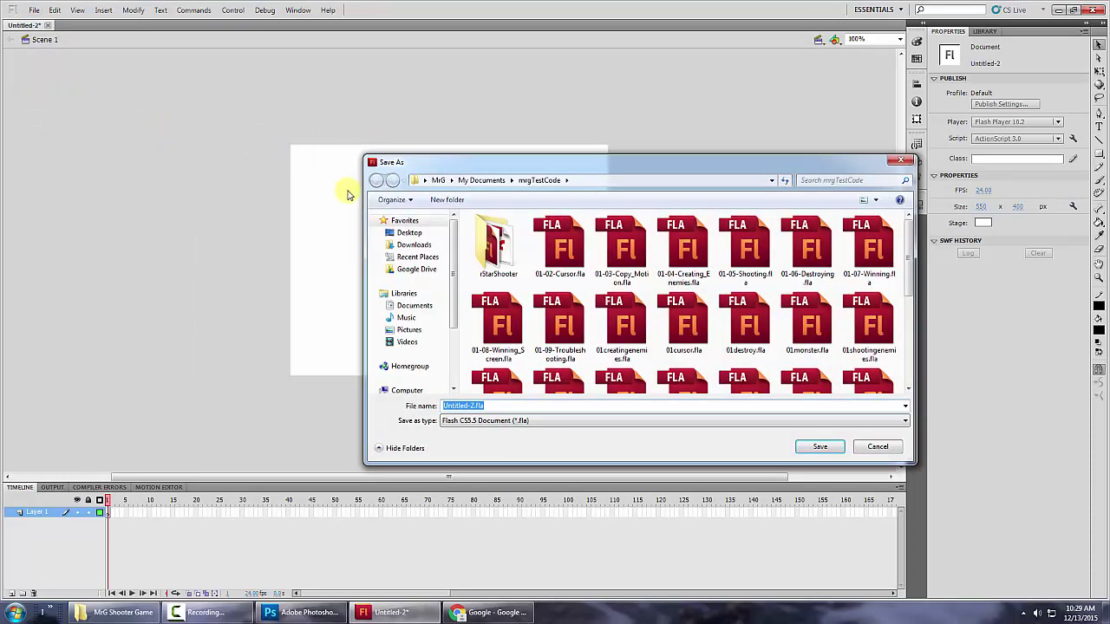
pyautogui.click(422, 307)
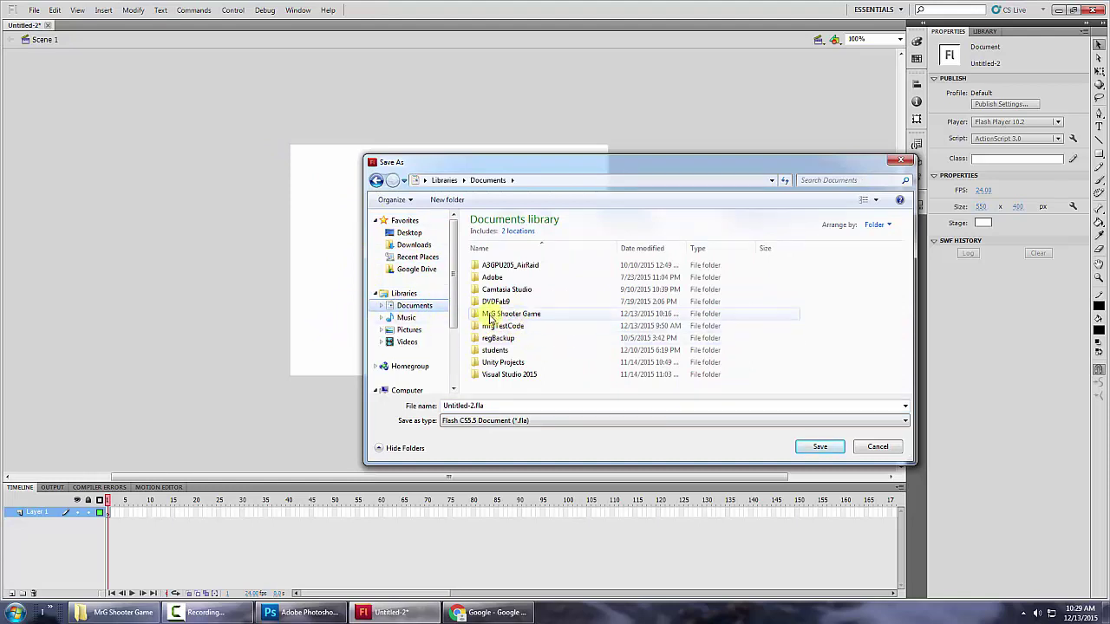
pyautogui.doubleClick(531, 316)
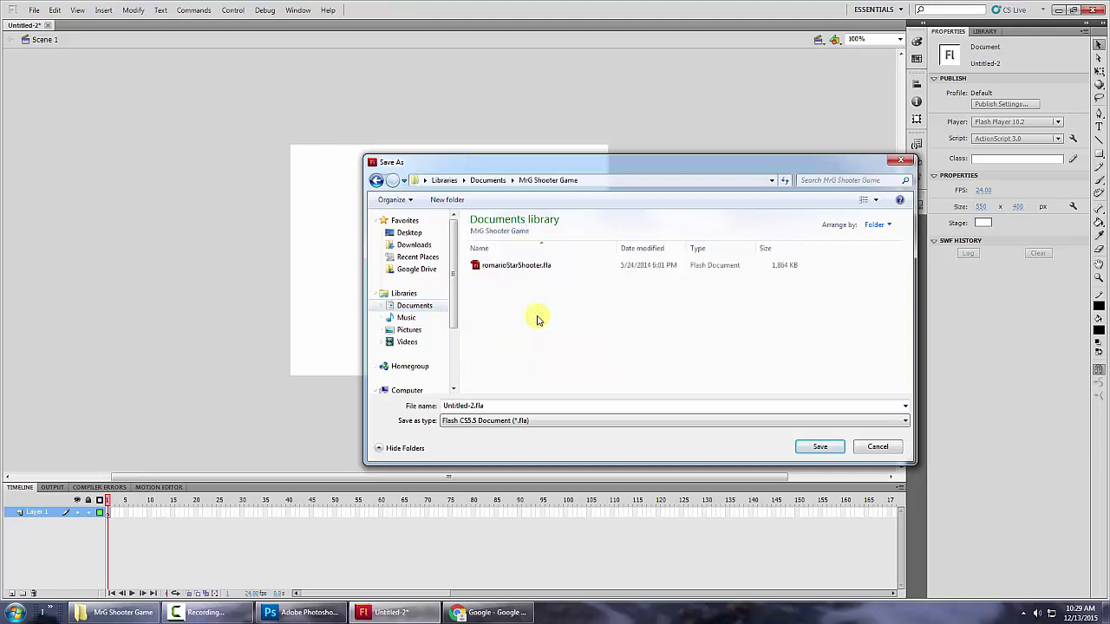
pyautogui.tripleClick(499, 407)
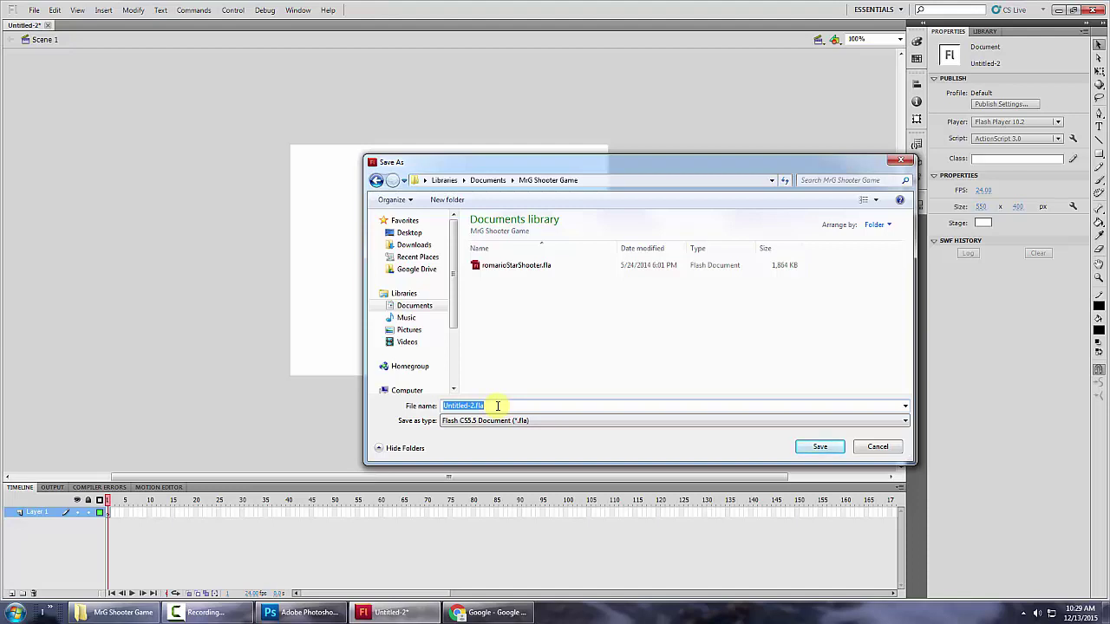
pyautogui.write('M')
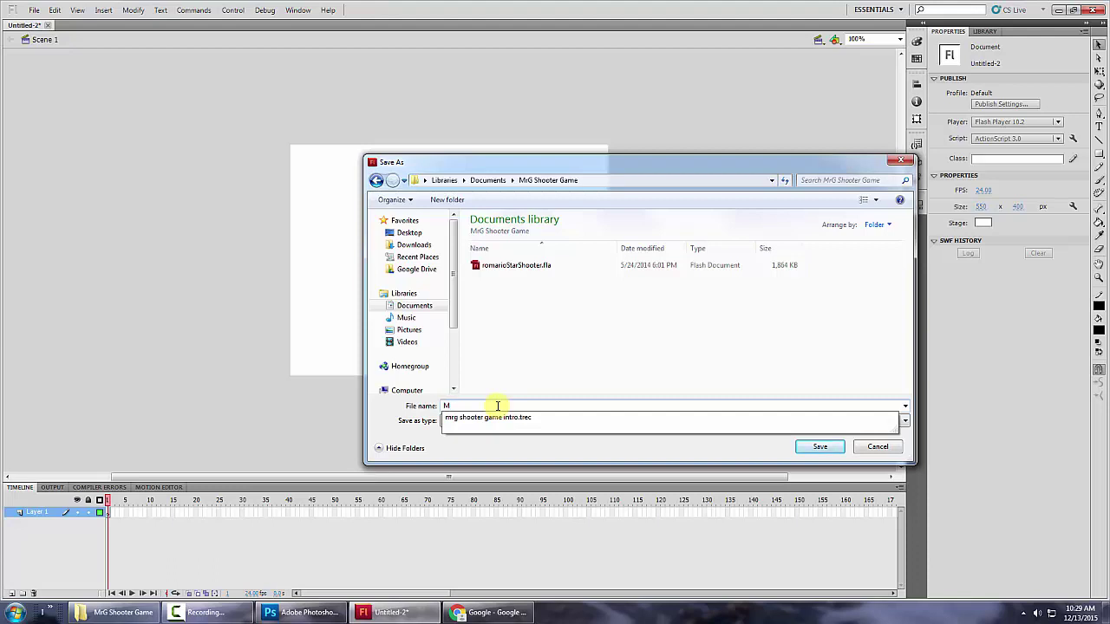
pyautogui.write('rg Shooter Game')
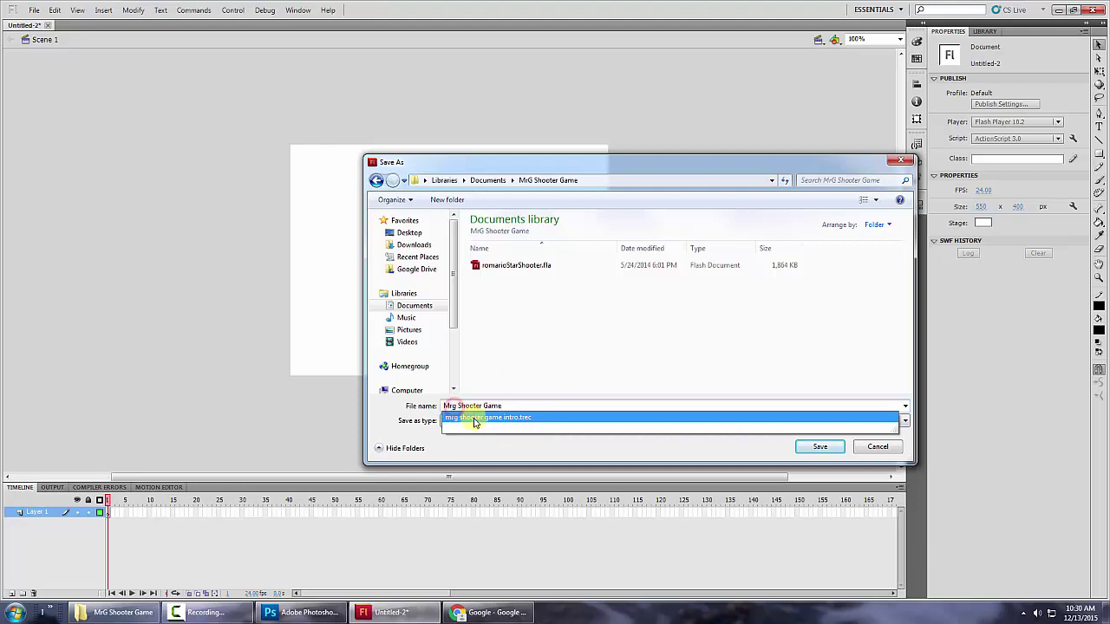
pyautogui.write('G')
pyautogui.press('Delete')
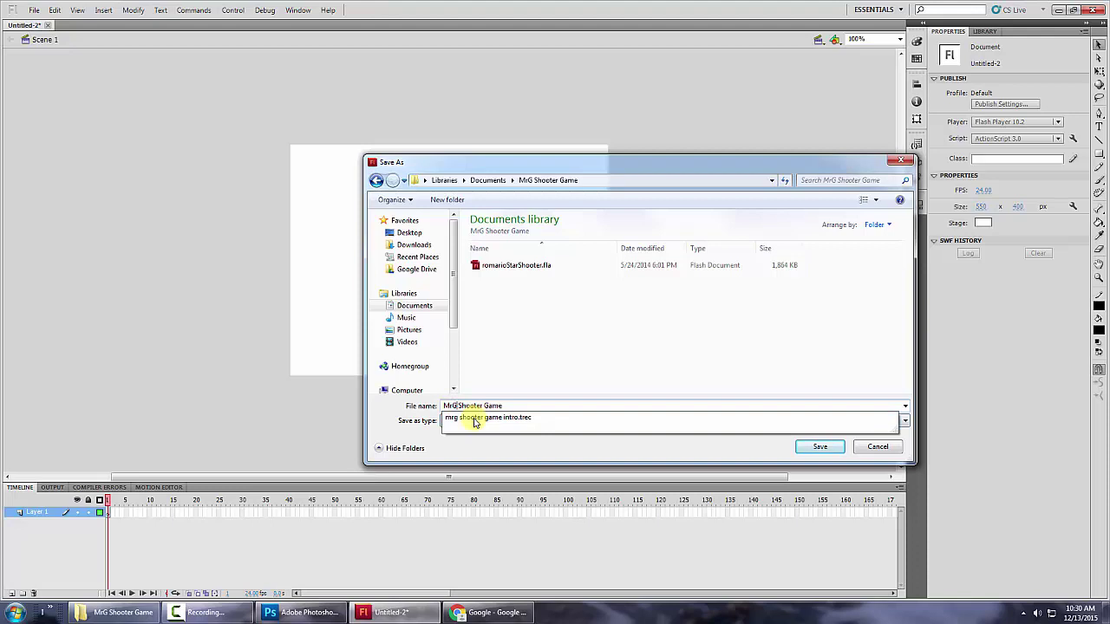
pyautogui.click(813, 447)
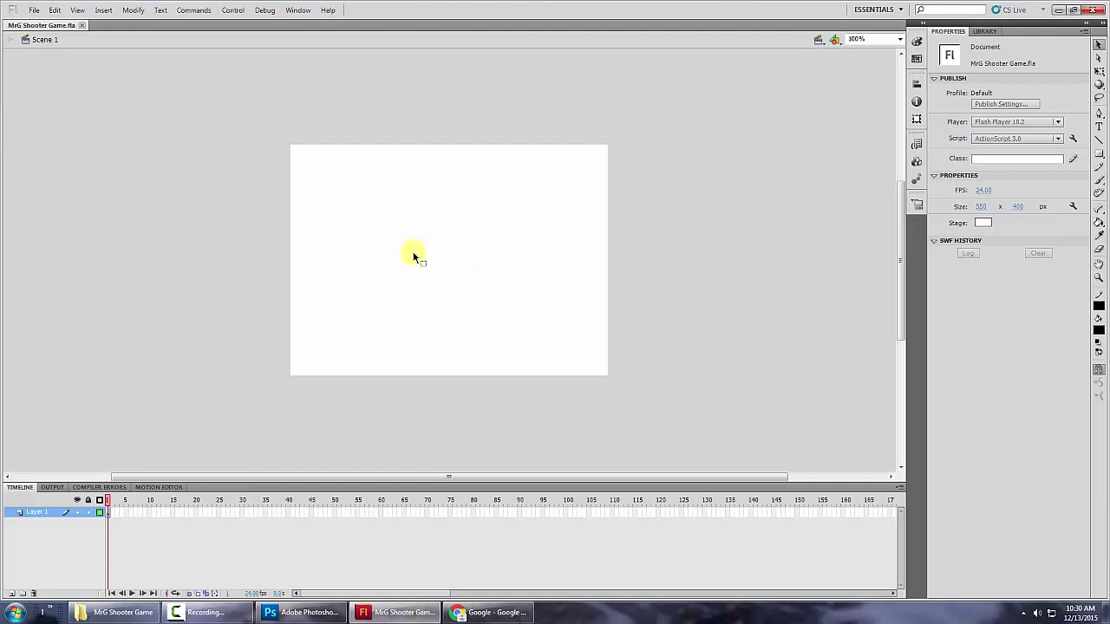
# - Switch to Chrome and search Google Images for "black ops 3"
pyautogui.click(493, 612)
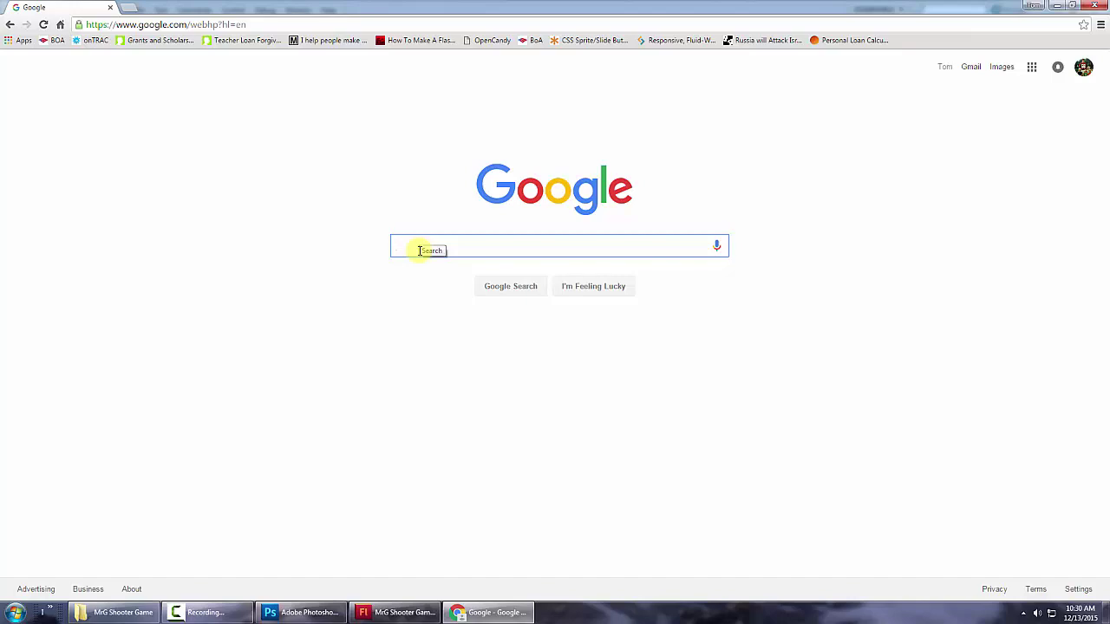
pyautogui.write('black')
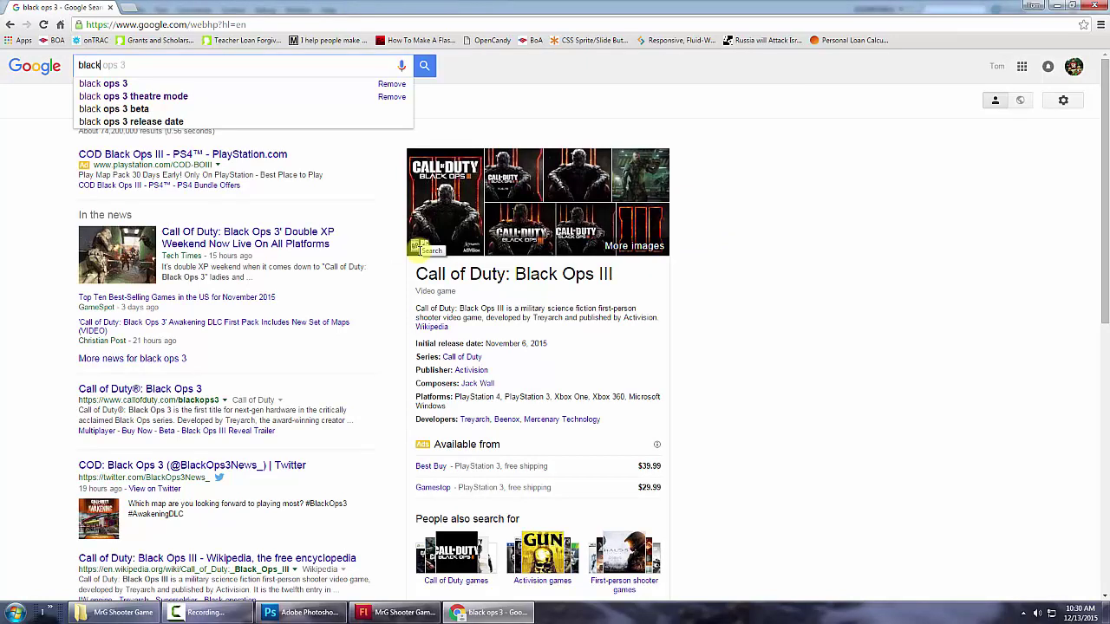
pyautogui.click(111, 85)
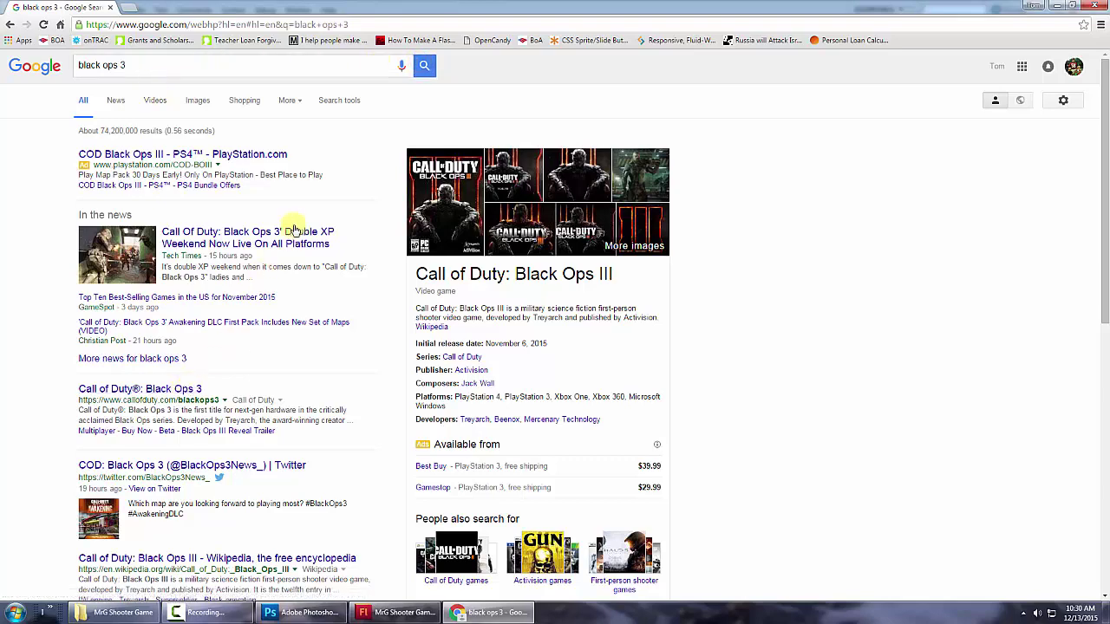
pyautogui.click(198, 101)
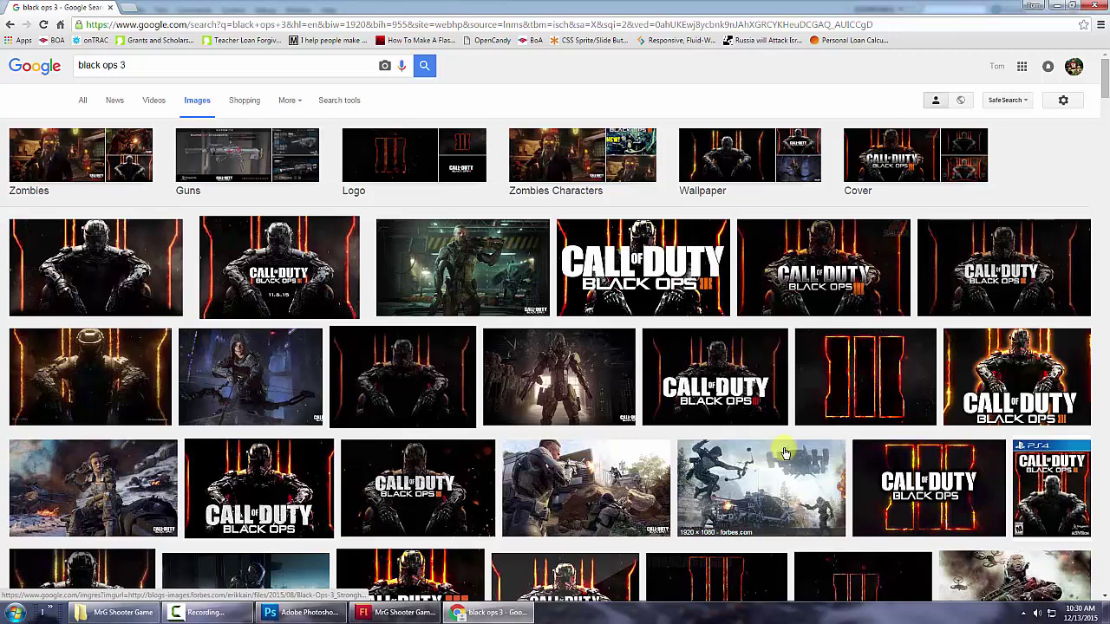
# - Open the "Black Ops 3 Multiplayer" image from charlieintel.com at full size, keeping the current Windows color scheme
pyautogui.click(576, 493)
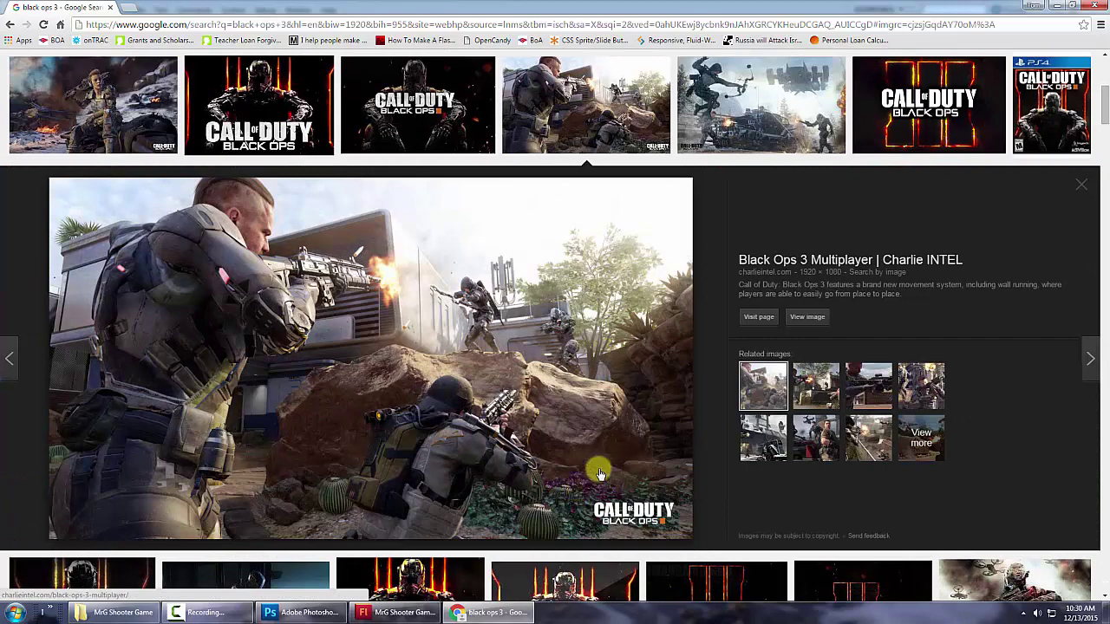
pyautogui.click(1081, 185)
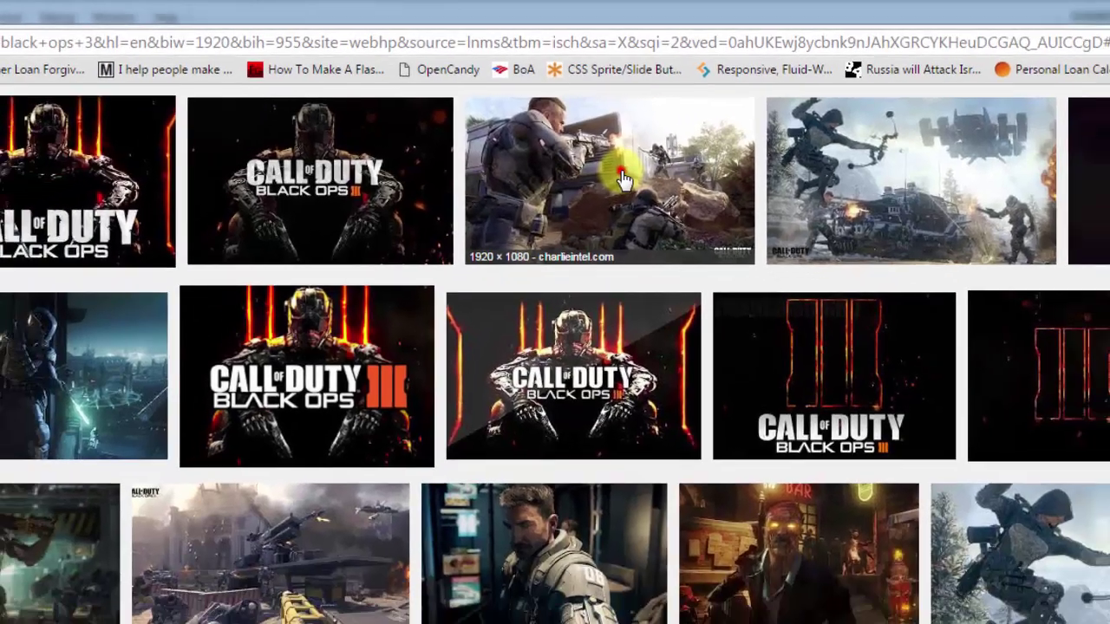
pyautogui.click(636, 211)
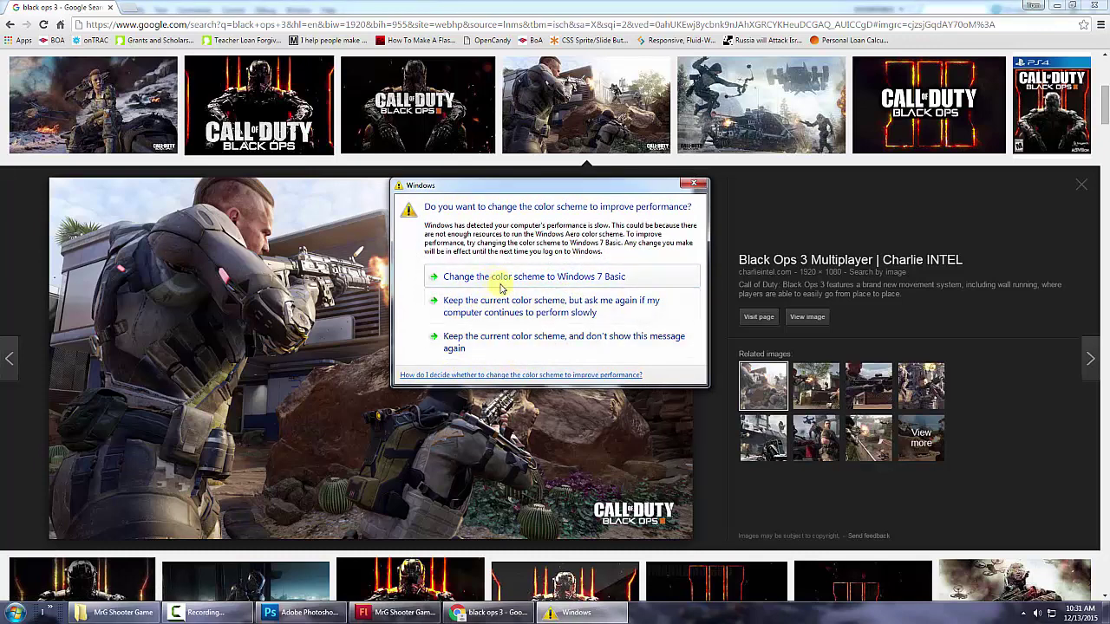
pyautogui.click(508, 314)
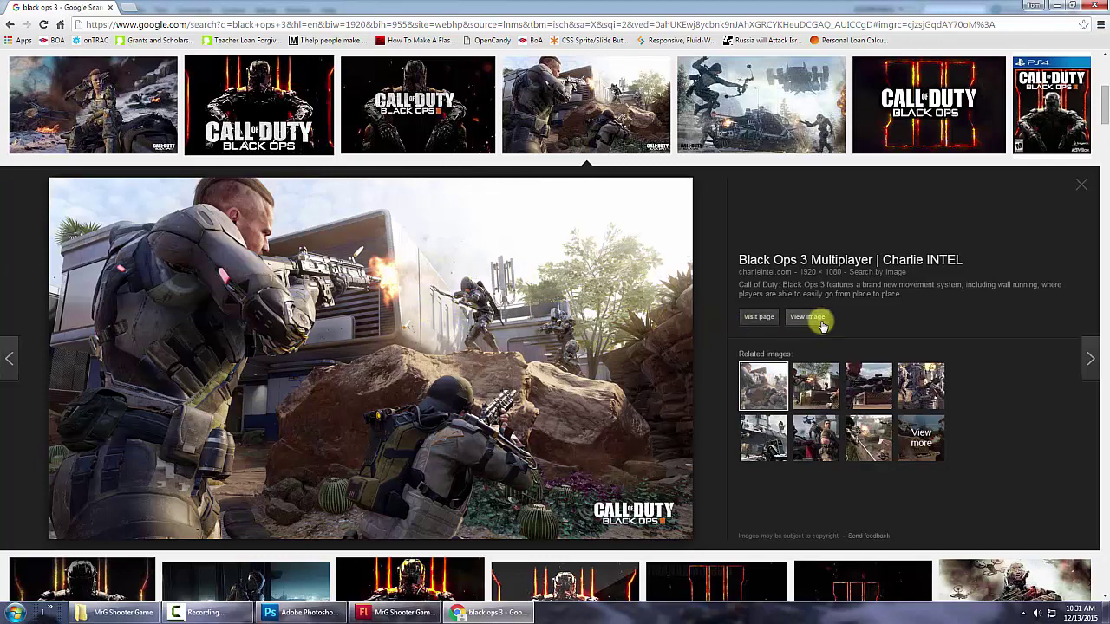
pyautogui.click(815, 319)
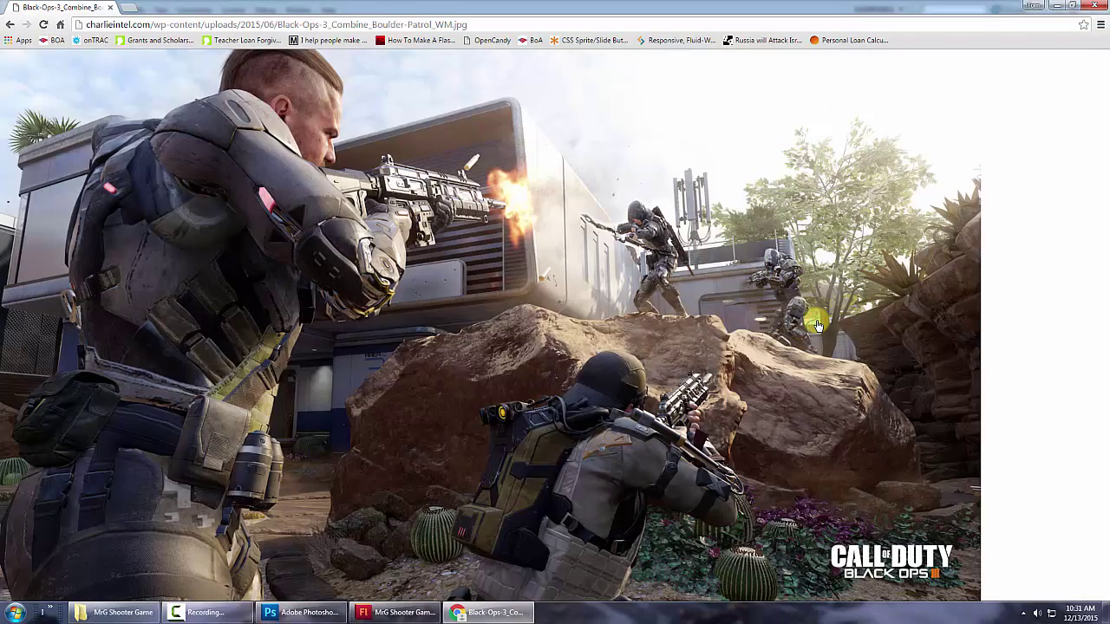
pyautogui.click(669, 295)
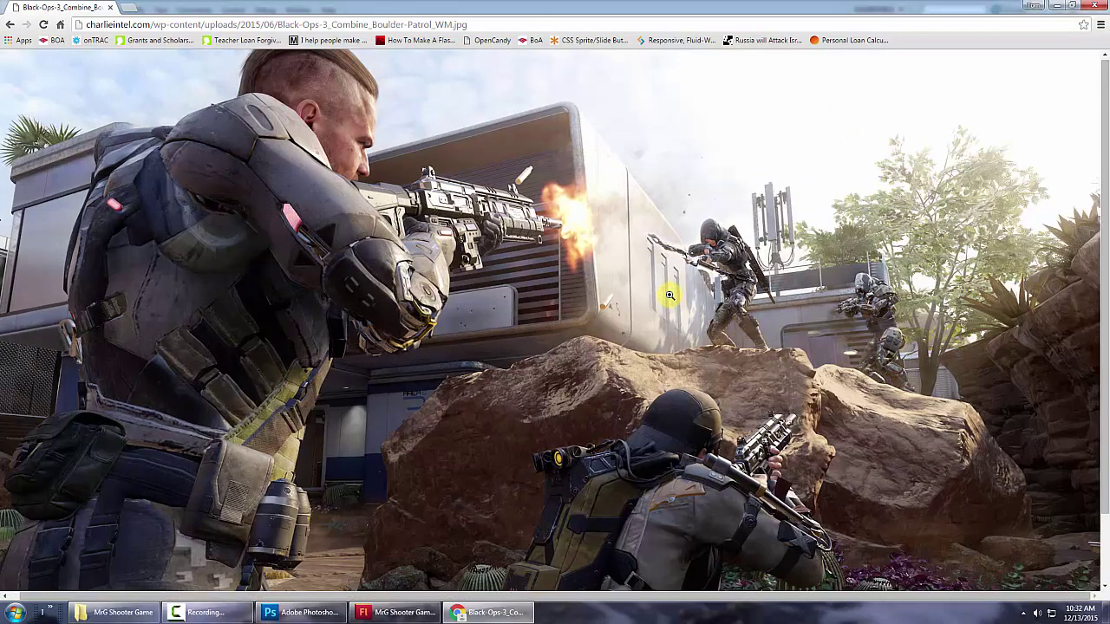
pyautogui.moveTo(1099, 216)
pyautogui.mouseDown()
pyautogui.moveTo(1099, 286)
pyautogui.moveTo(1102, 218)
pyautogui.mouseUp()
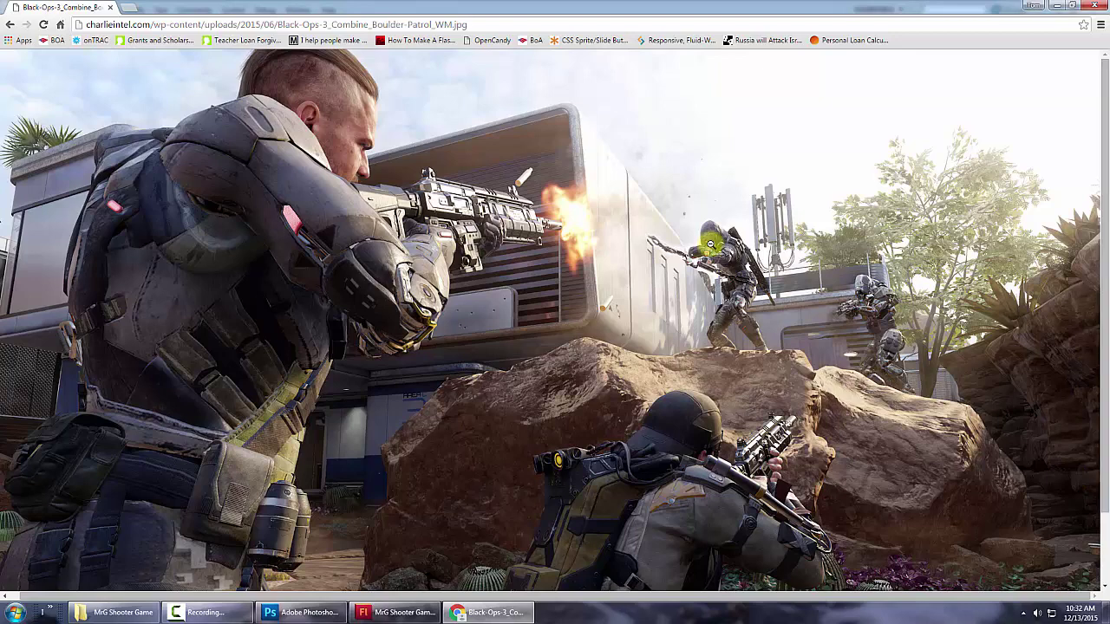
# - Save the image as Black-Ops-3_Combine_Boulder-Patrol_WM.jpg in the MrG Shooter Game folder of the Documents library
pyautogui.rightClick(651, 214)
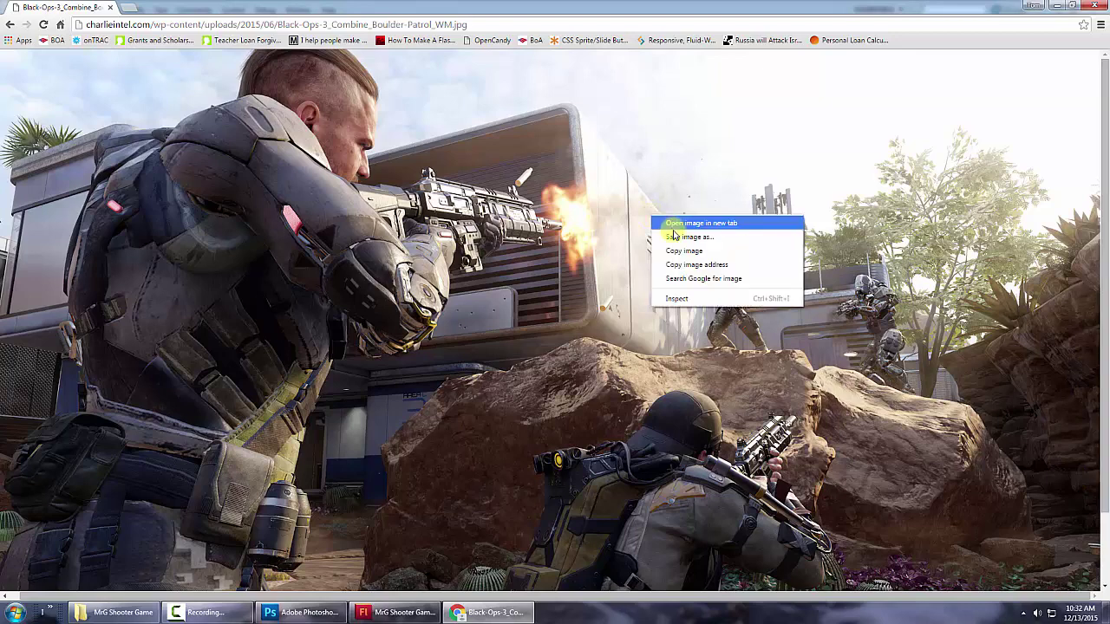
pyautogui.click(677, 237)
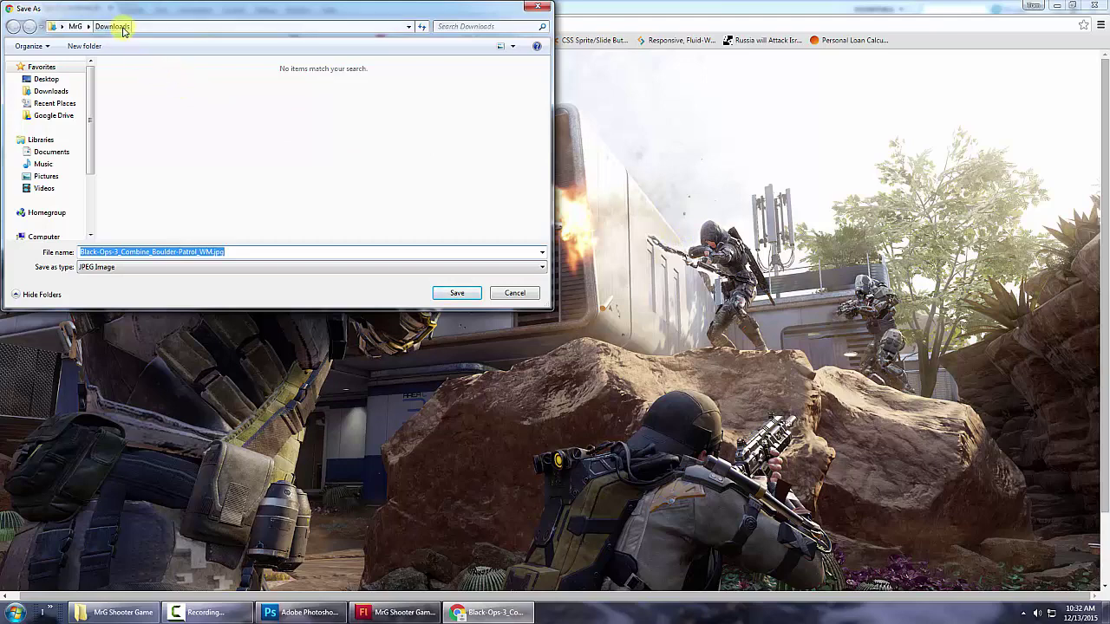
pyautogui.click(54, 152)
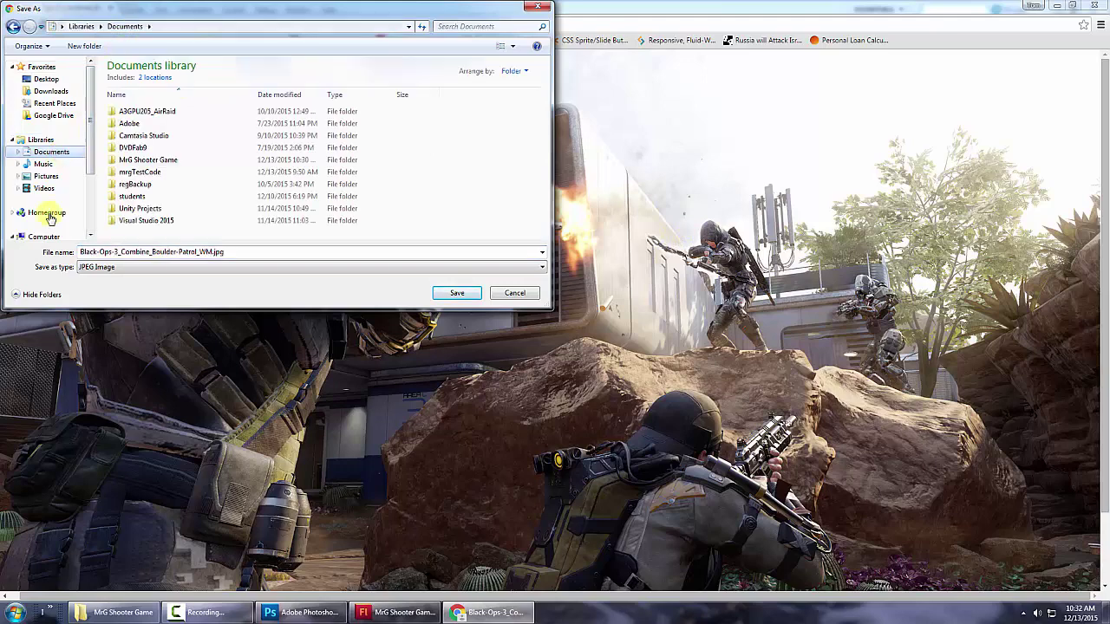
pyautogui.doubleClick(156, 164)
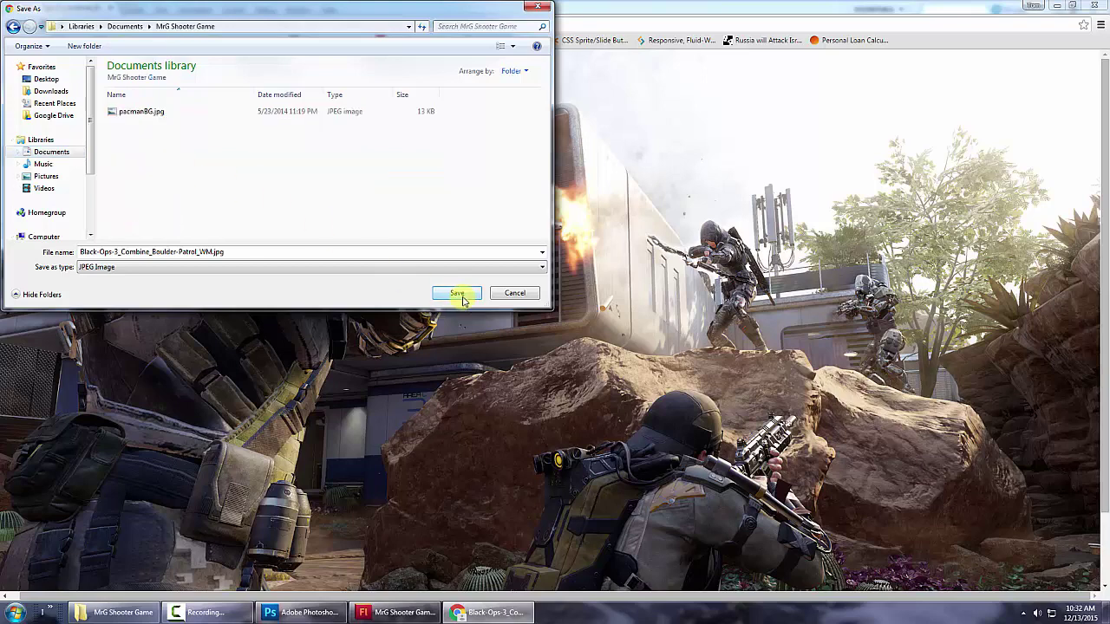
pyautogui.click(457, 294)
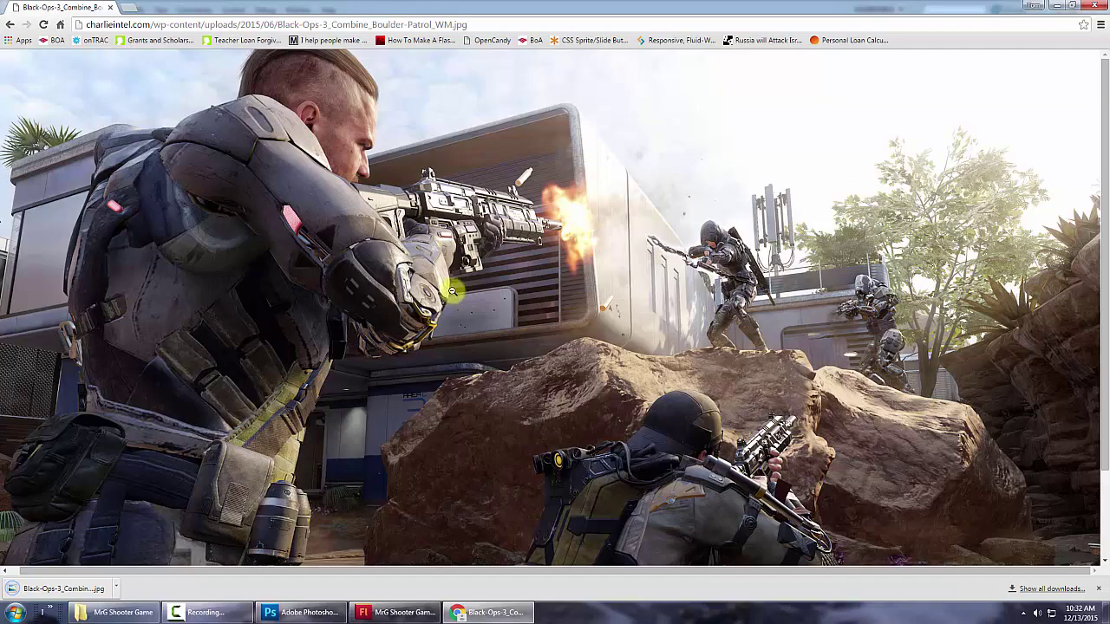
# - Switch to the MrG Shooter Game folder and open Black-Ops-3_Combine_Boulder-Patrol_WM.jpg with Adobe Photoshop CS5.1
pyautogui.click(123, 614)
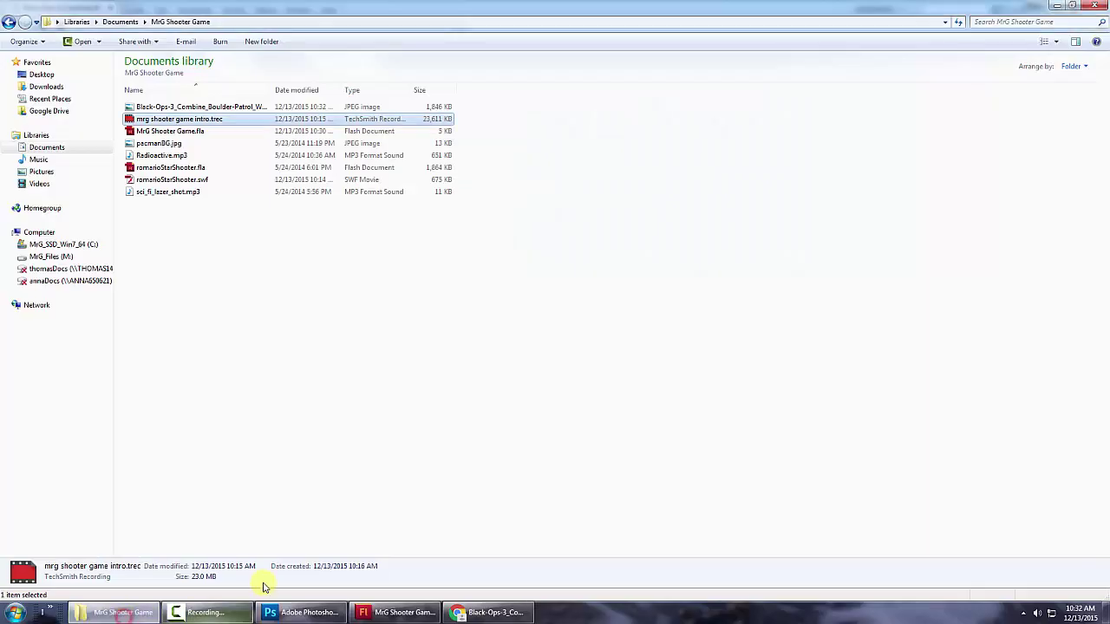
pyautogui.click(224, 107)
pyautogui.rightClick(223, 111)
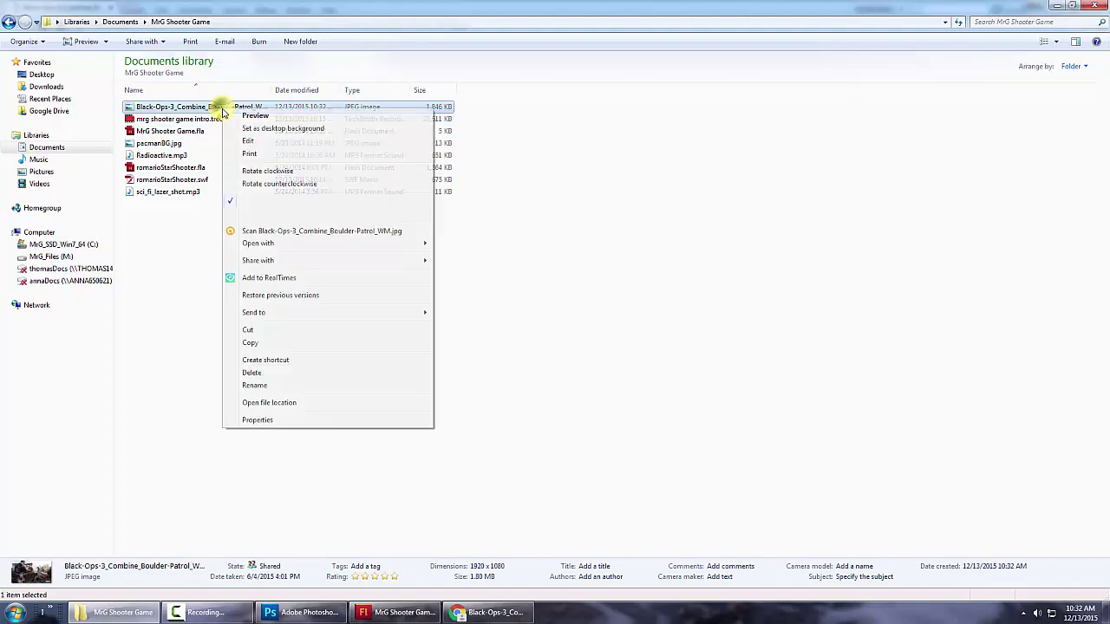
pyautogui.moveTo(258, 245)
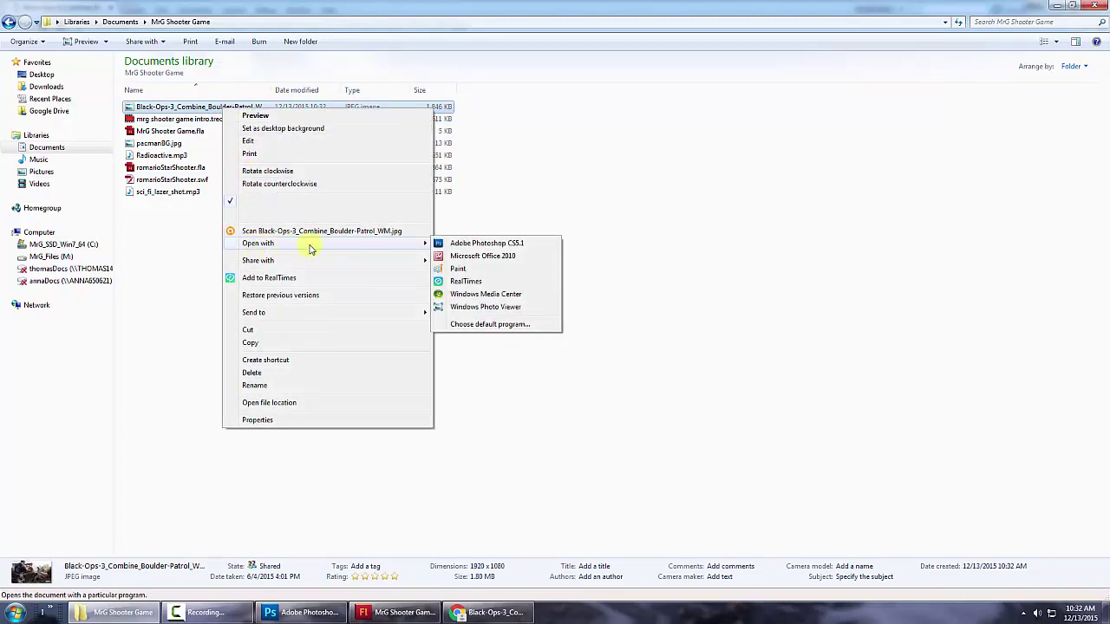
pyautogui.click(486, 244)
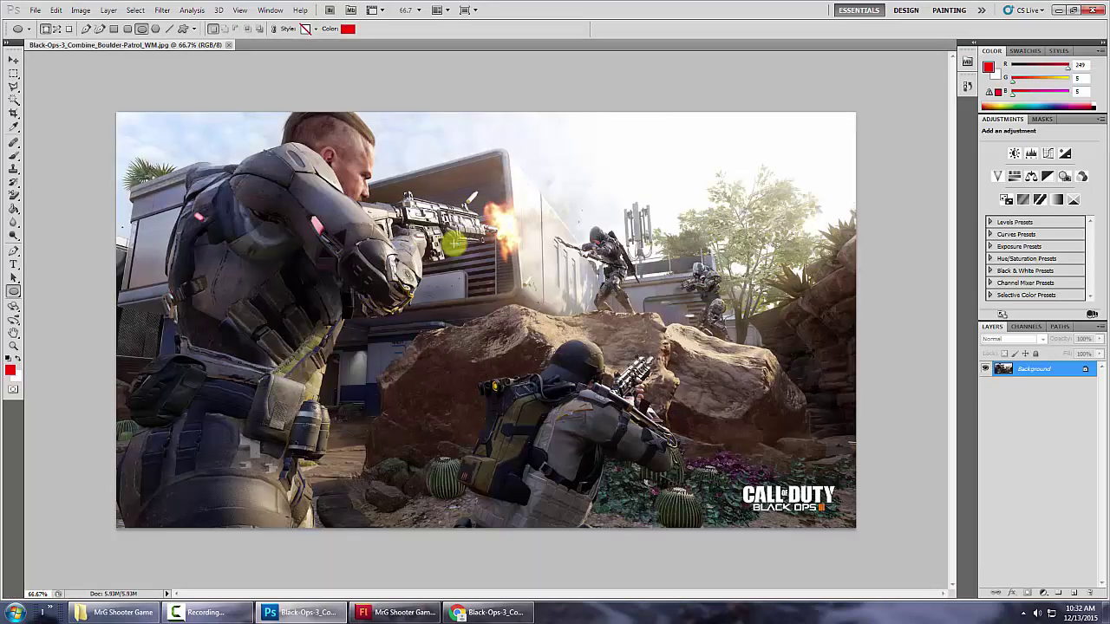
# - Resize the image to a height of 400 pixels, keeping its proportions constrained
pyautogui.click(80, 11)
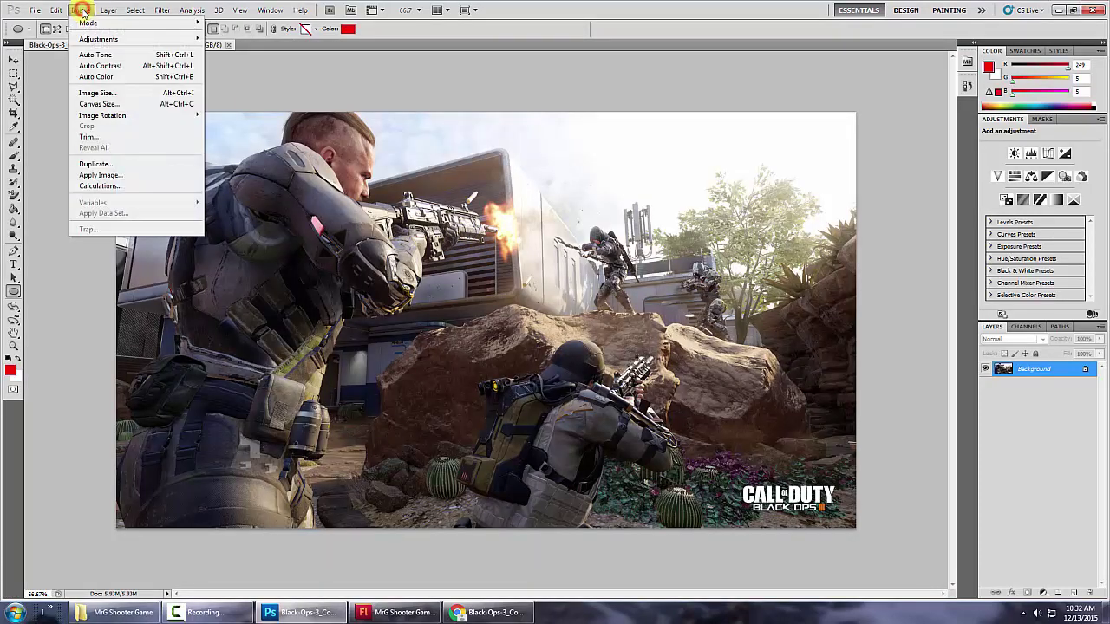
pyautogui.click(104, 92)
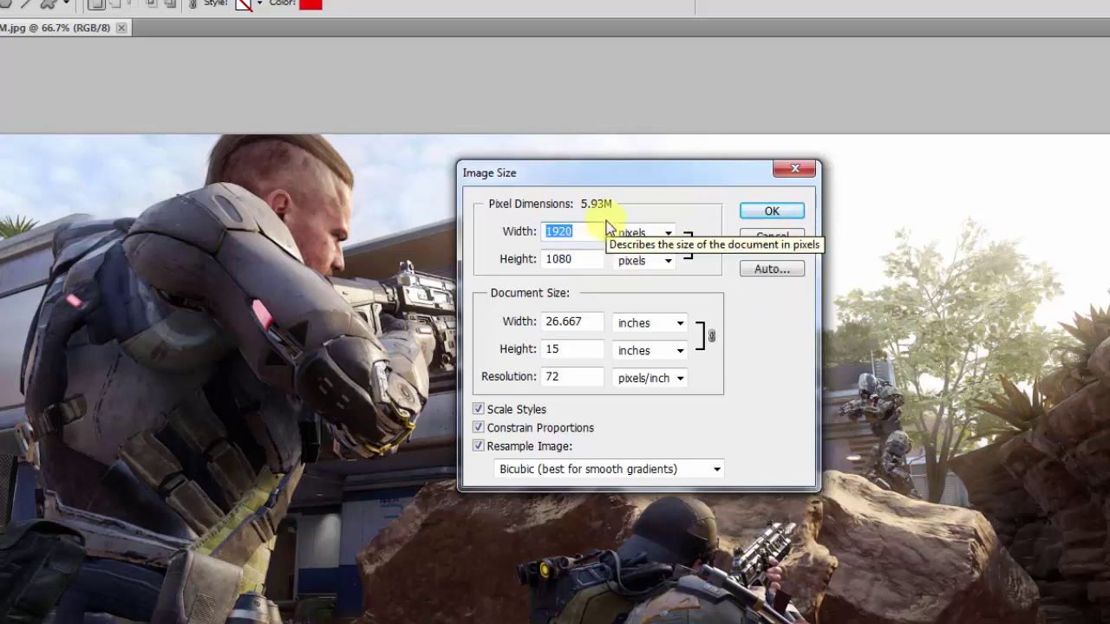
pyautogui.write('550')
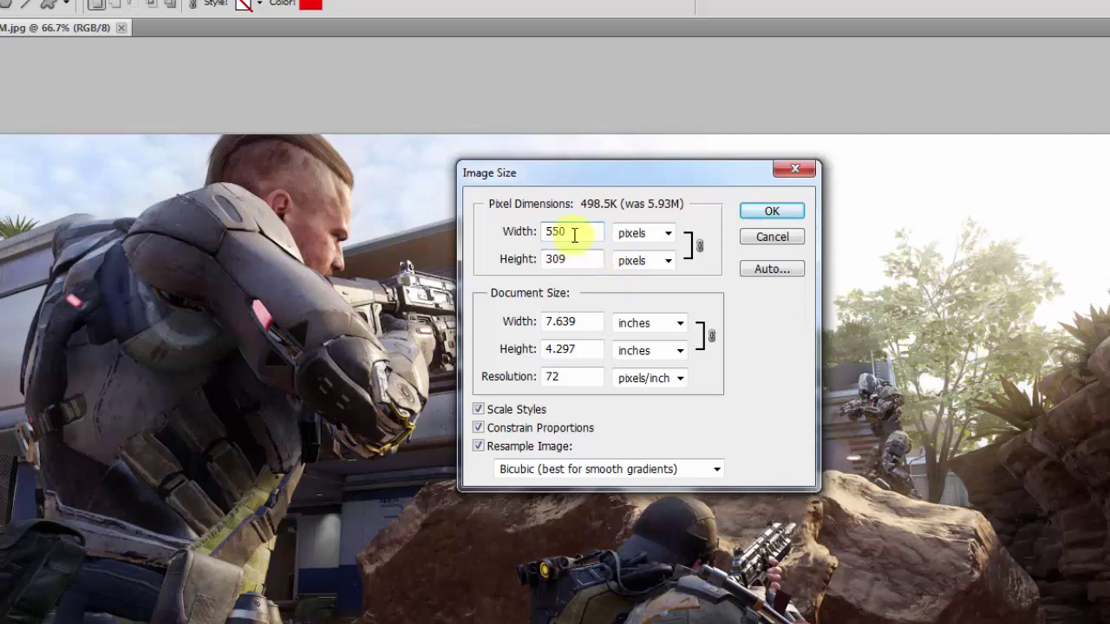
pyautogui.moveTo(570, 260); pyautogui.dragTo(512, 256)
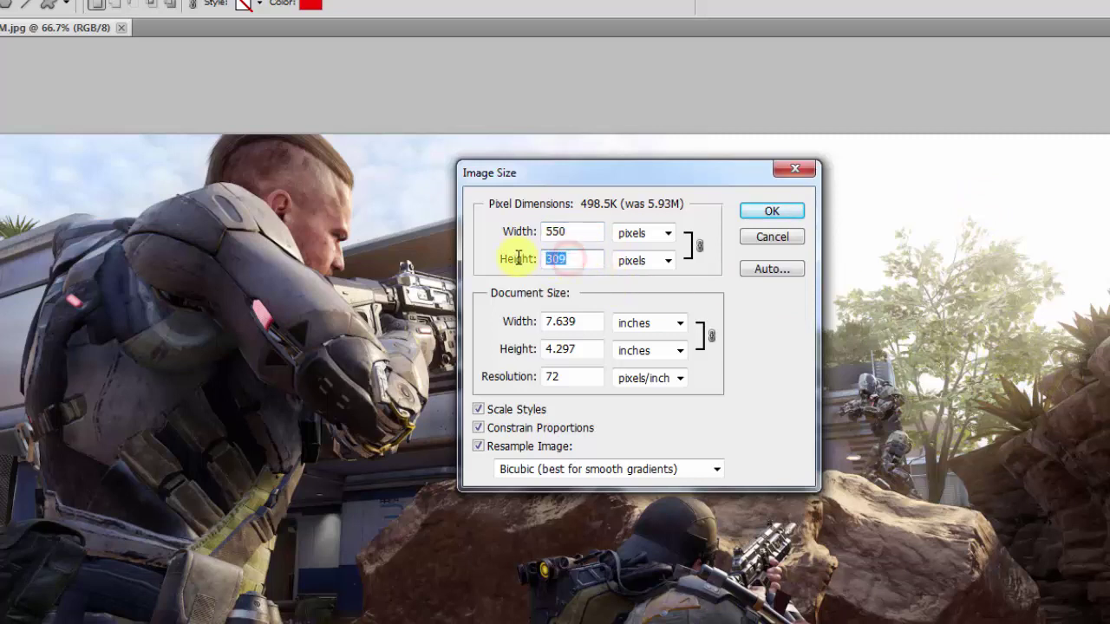
pyautogui.write('400')
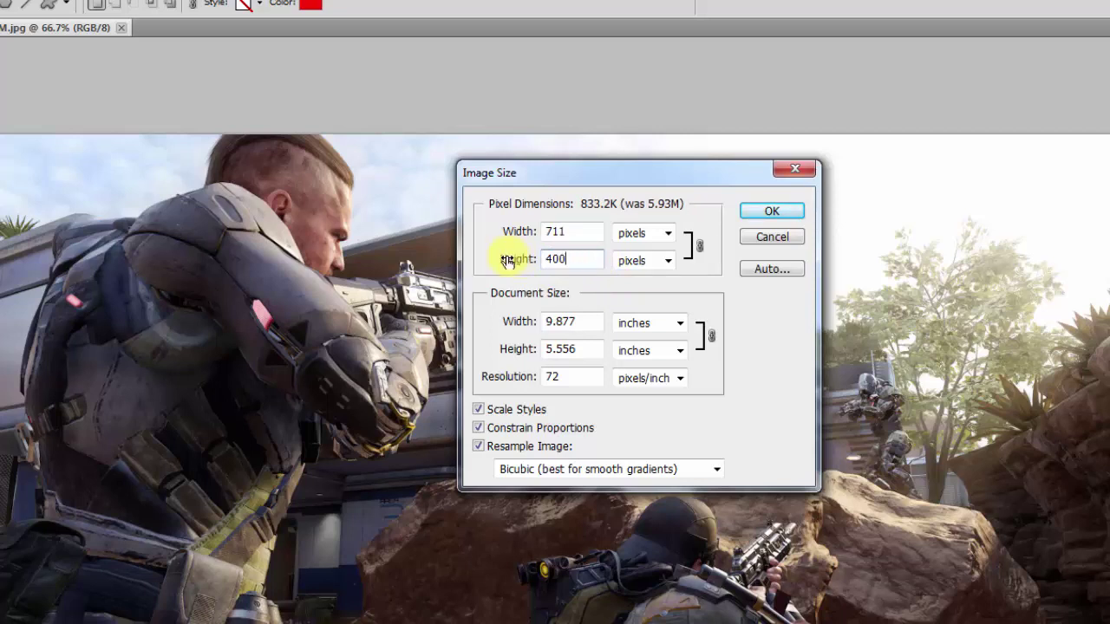
pyautogui.click(791, 217)
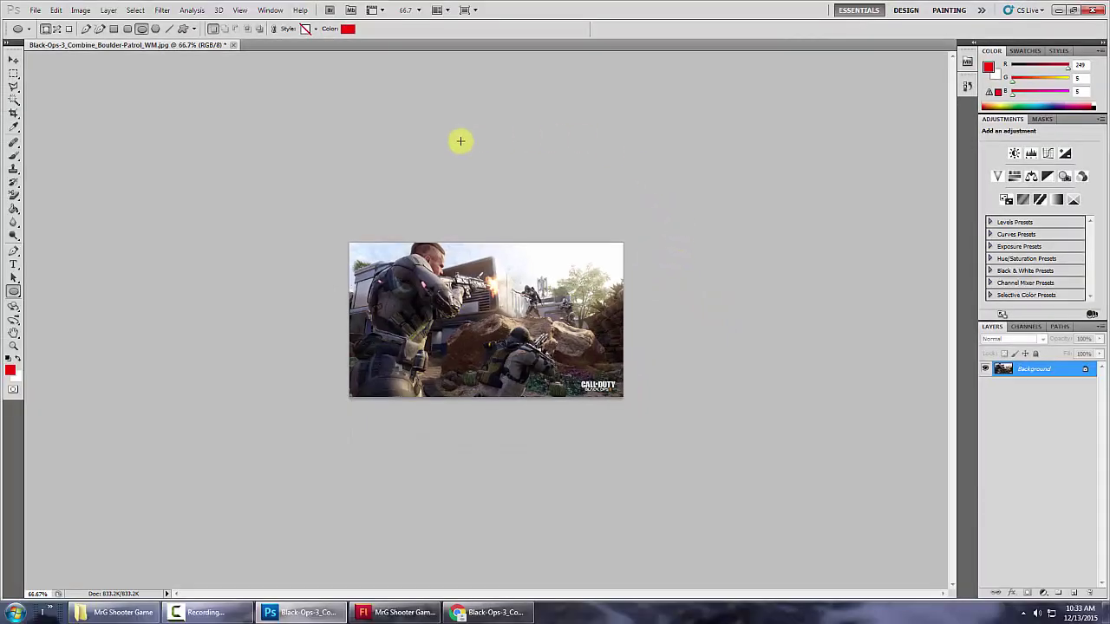
# - Start saving the resized image under a new file, choosing the Photoshop (*.PSD;*.PDD) format
pyautogui.click(36, 9)
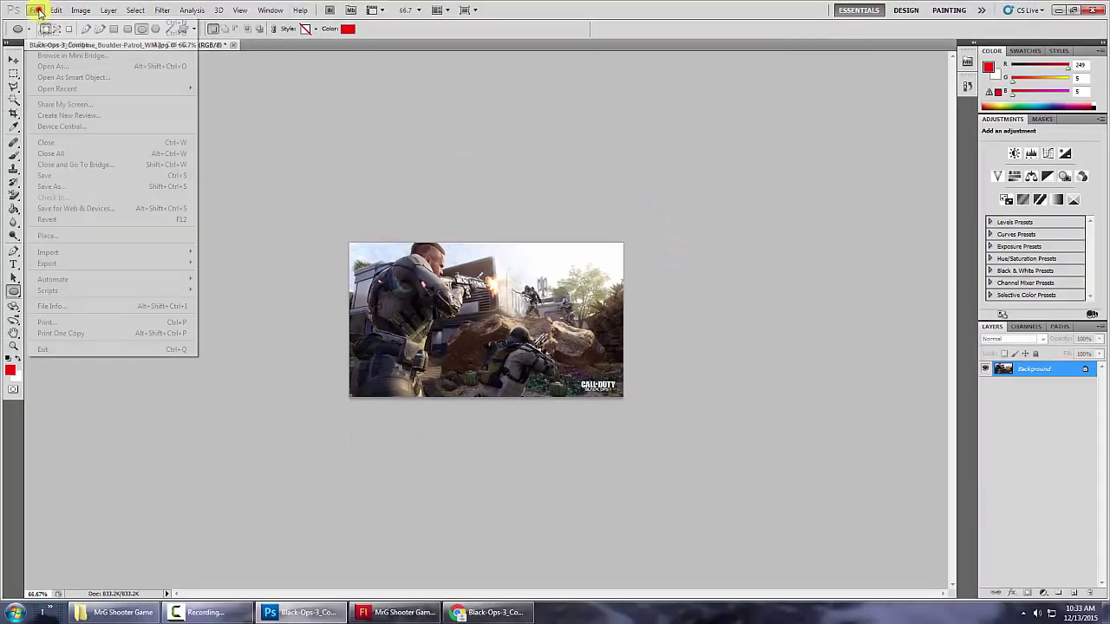
pyautogui.click(49, 187)
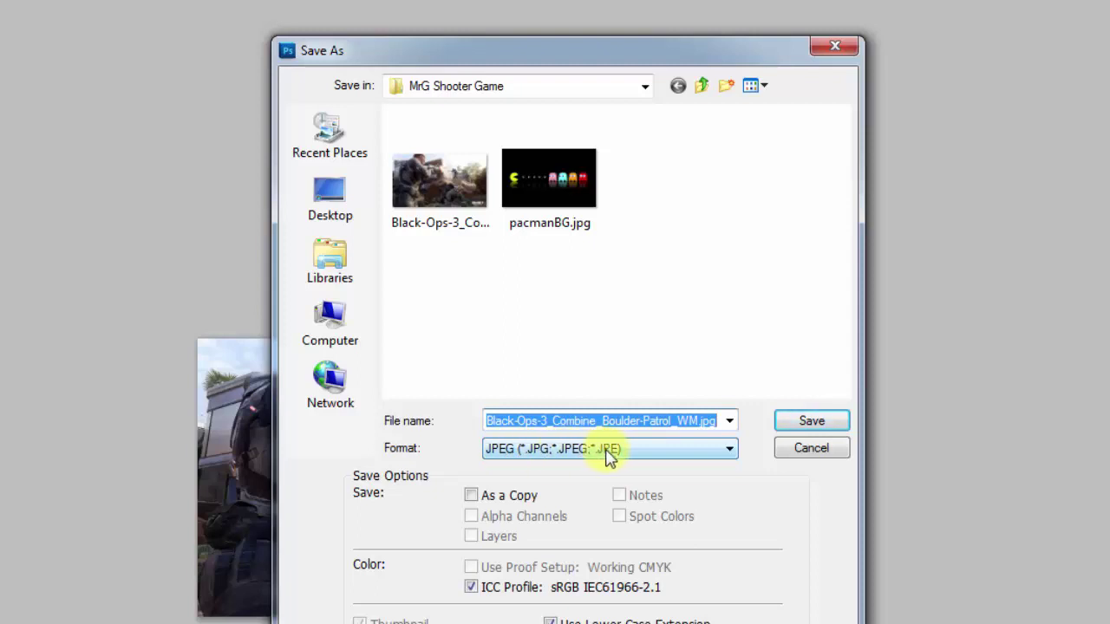
pyautogui.click(609, 457)
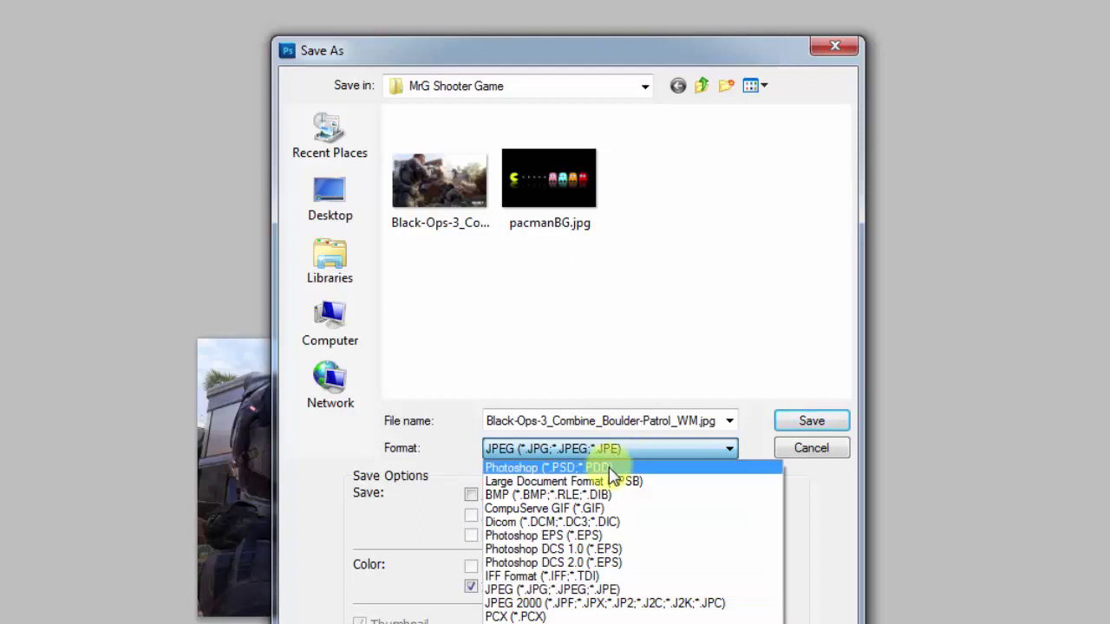
pyautogui.click(570, 467)
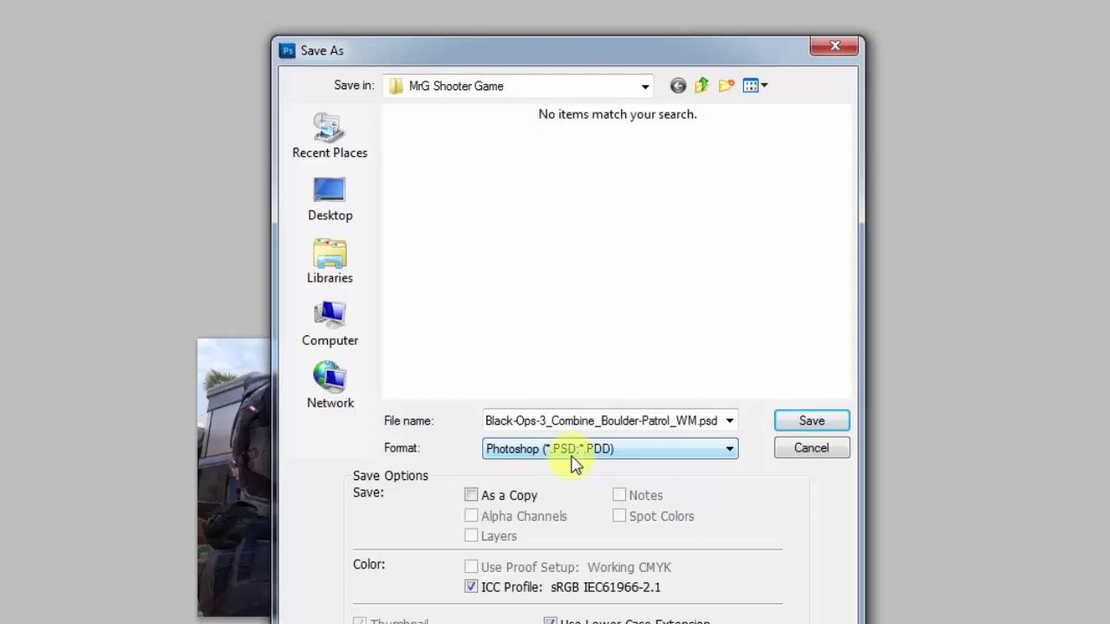
# - Replace the file name with "shooter game background" and save the file in the MrG Shooter Game folder
pyautogui.click(688, 421)
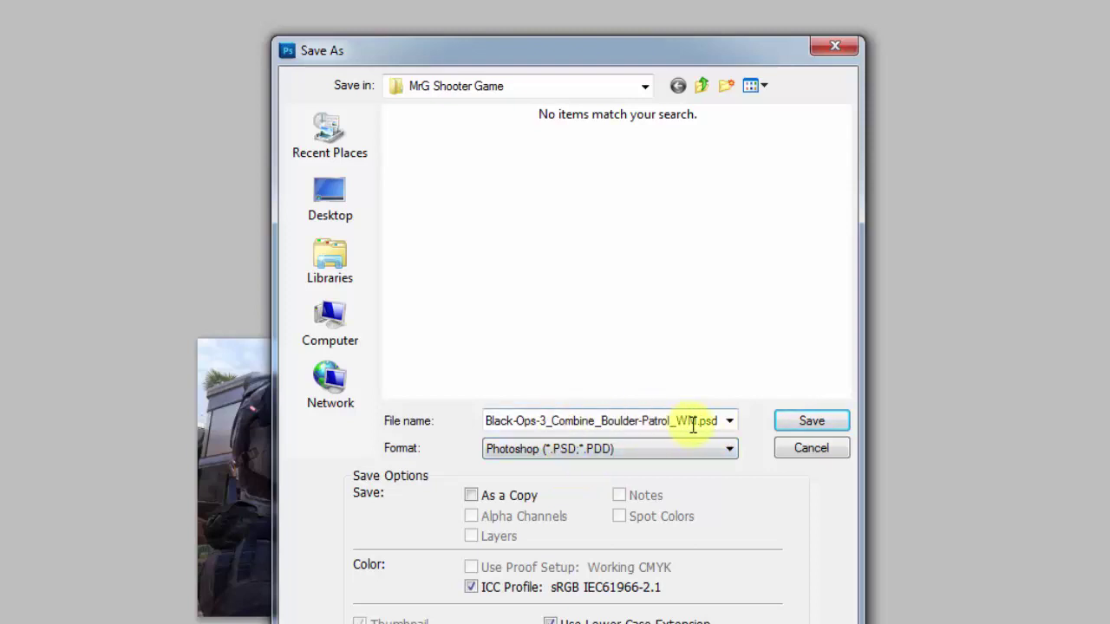
pyautogui.doubleClick(697, 421)
pyautogui.click(620, 418)
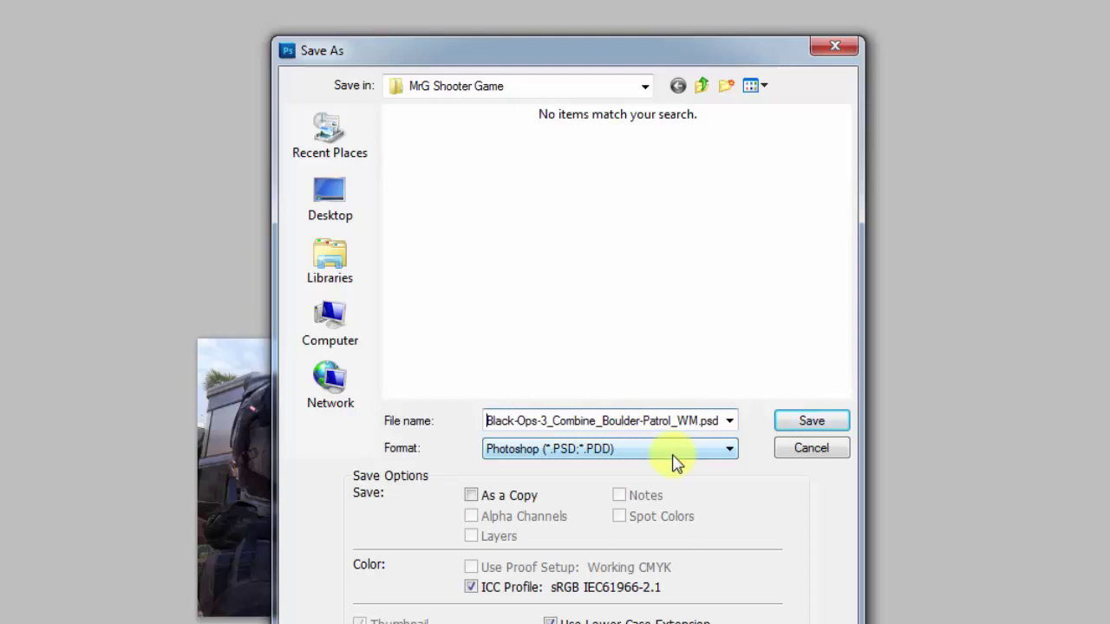
pyautogui.press('Delete')
pyautogui.press('Delete')
pyautogui.press('Delete')
pyautogui.press('Delete')
pyautogui.press('Delete')
pyautogui.press('Delete')
pyautogui.press('Delete')
pyautogui.press('Delete')
pyautogui.press('Delete')
pyautogui.press('Delete')
pyautogui.press('Delete')
pyautogui.press('Delete')
pyautogui.press('Delete')
pyautogui.press('Delete')
pyautogui.press('Delete')
pyautogui.press('Delete')
pyautogui.press('Delete')
pyautogui.press('Delete')
pyautogui.press('Delete')
pyautogui.press('Delete')
pyautogui.press('Delete')
pyautogui.press('Delete')
pyautogui.press('Delete')
pyautogui.press('Delete')
pyautogui.press('Delete')
pyautogui.press('Delete')
pyautogui.press('Delete')
pyautogui.press('Delete')
pyautogui.press('Delete')
pyautogui.press('Delete')
pyautogui.press('Delete')
pyautogui.press('Delete')
pyautogui.press('Delete')
pyautogui.press('Delete')
pyautogui.press('Delete')
pyautogui.press('Delete')
pyautogui.press('Delete')
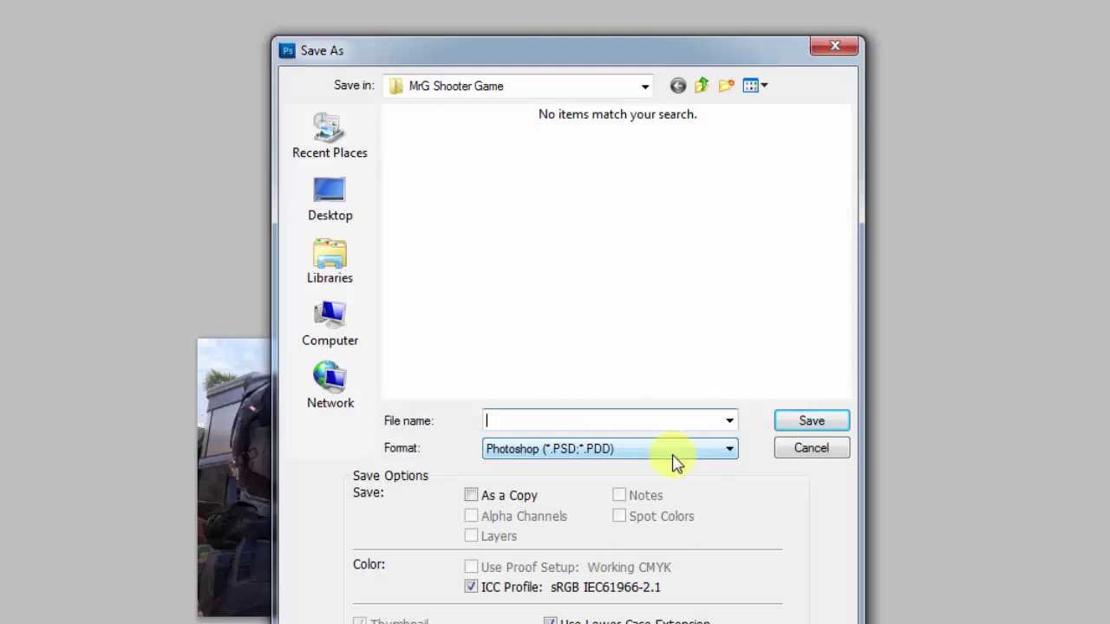
pyautogui.write('shooter game background')
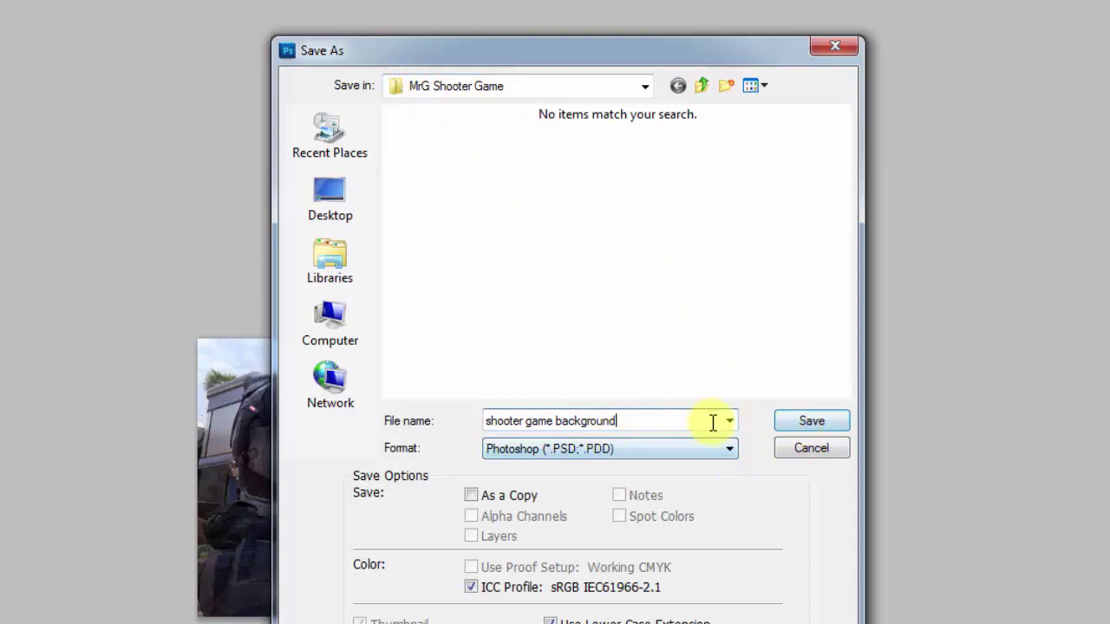
pyautogui.click(815, 427)
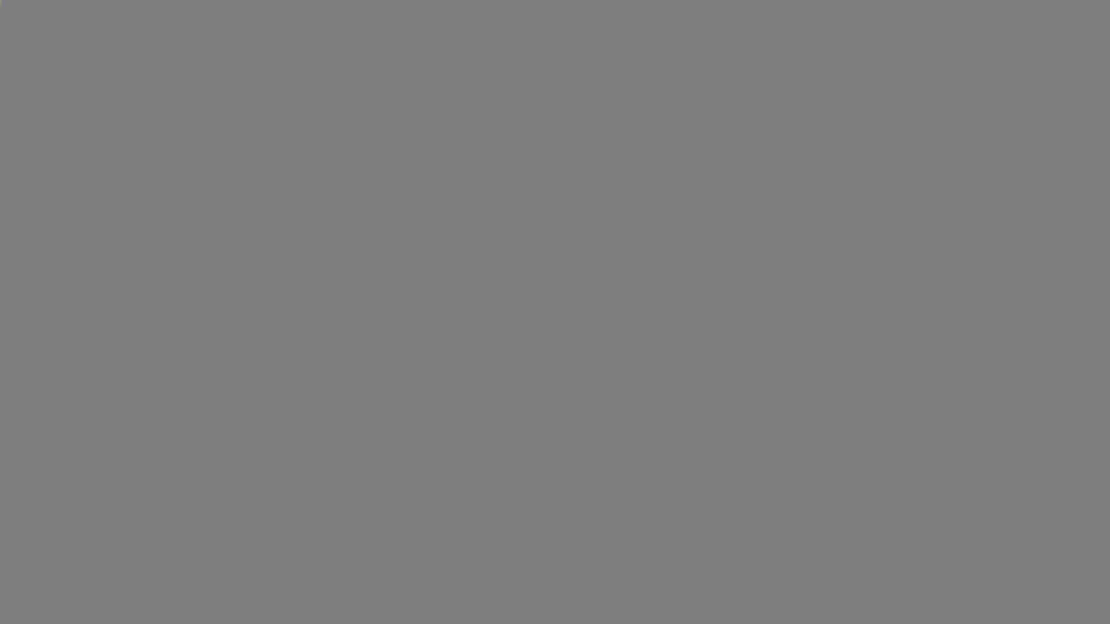
# - Switch to Flash, import shooter game background.psd from the MrG Shooter Game documents folder into the library, and display the library
pyautogui.click(378, 617)
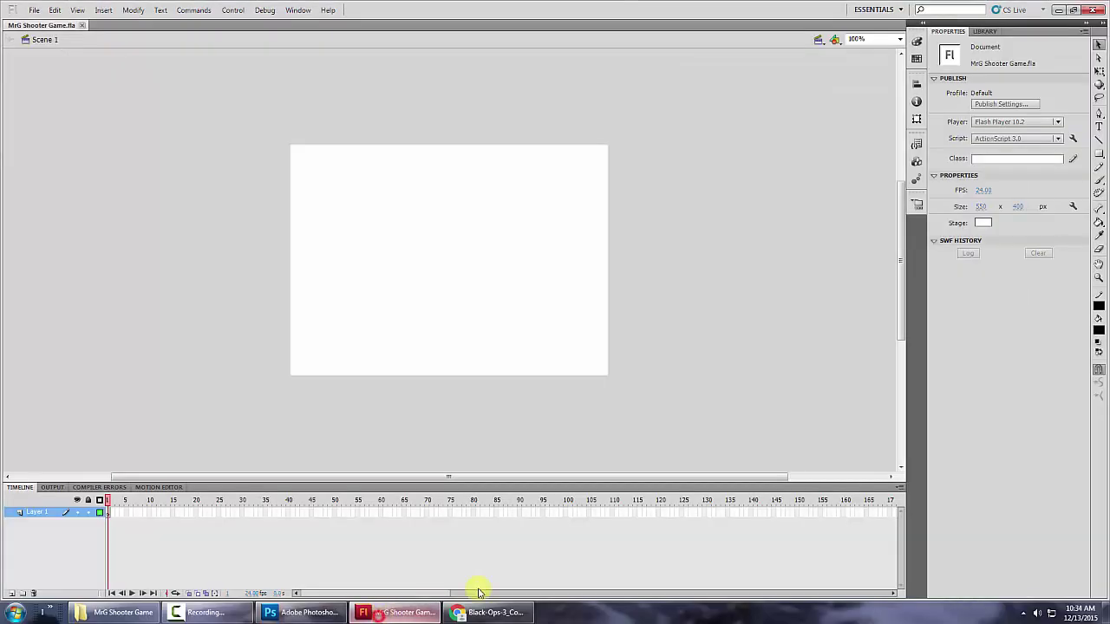
pyautogui.click(34, 10)
pyautogui.moveTo(61, 187)
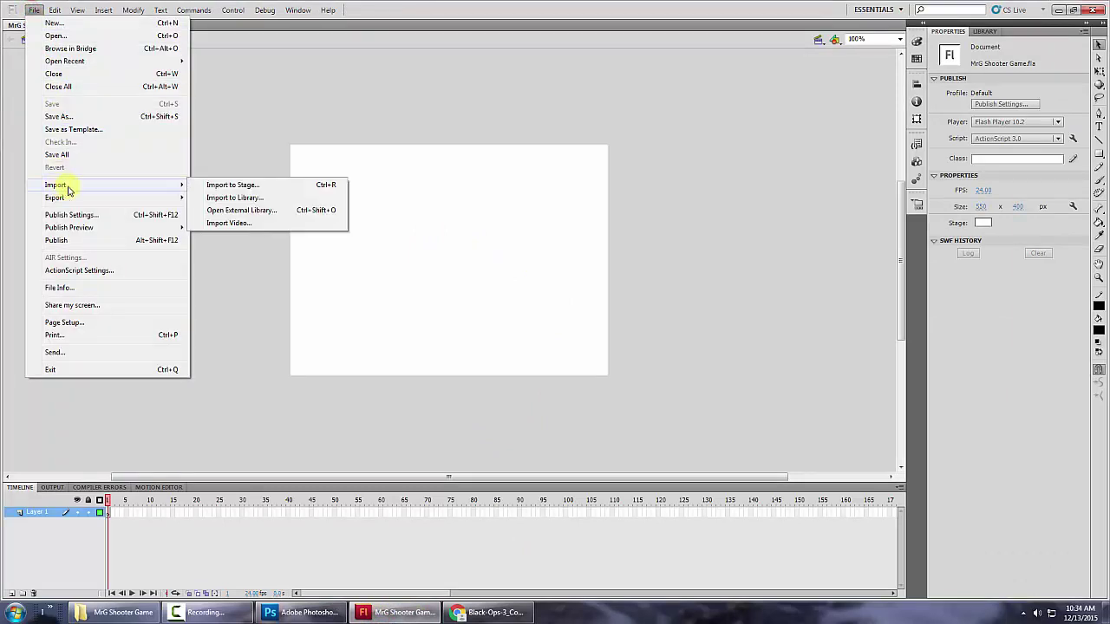
pyautogui.click(253, 199)
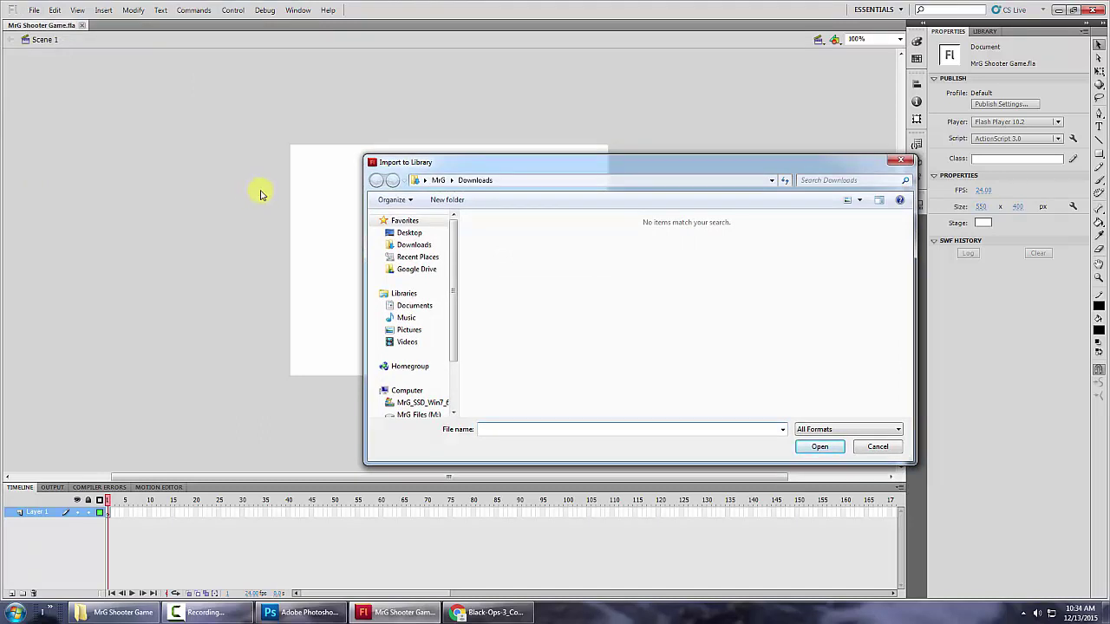
pyautogui.moveTo(453, 277); pyautogui.dragTo(454, 300)
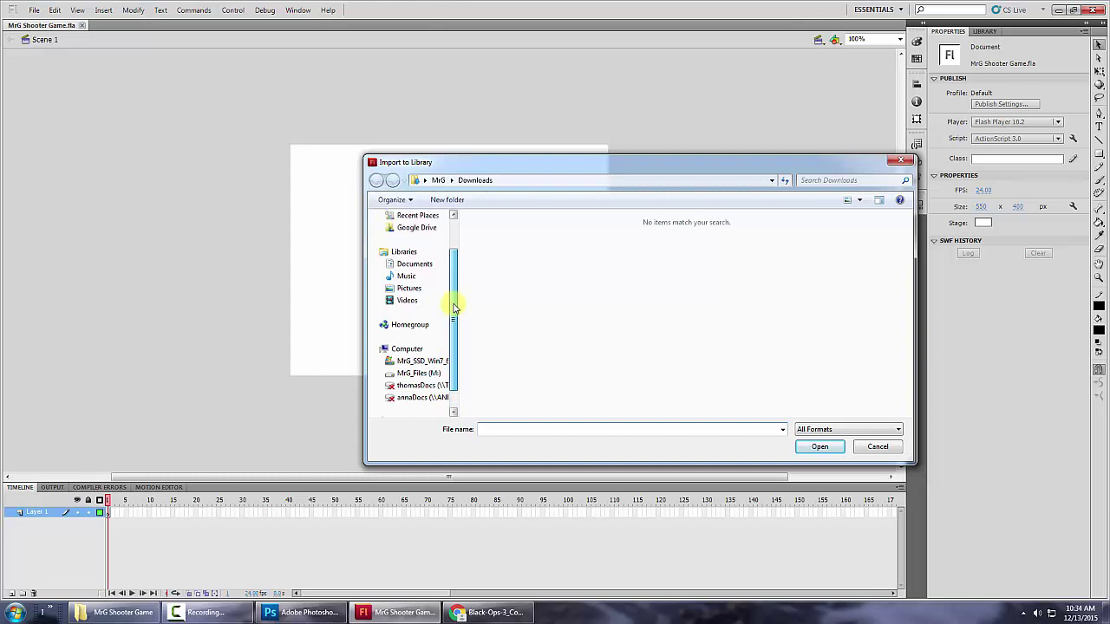
pyautogui.click(407, 265)
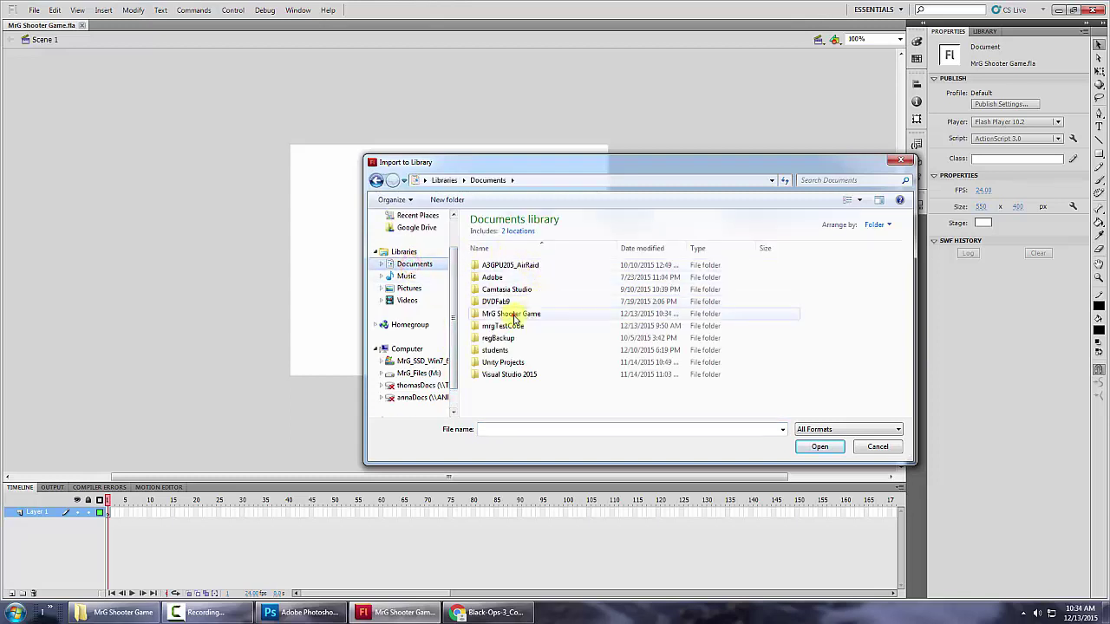
pyautogui.doubleClick(510, 315)
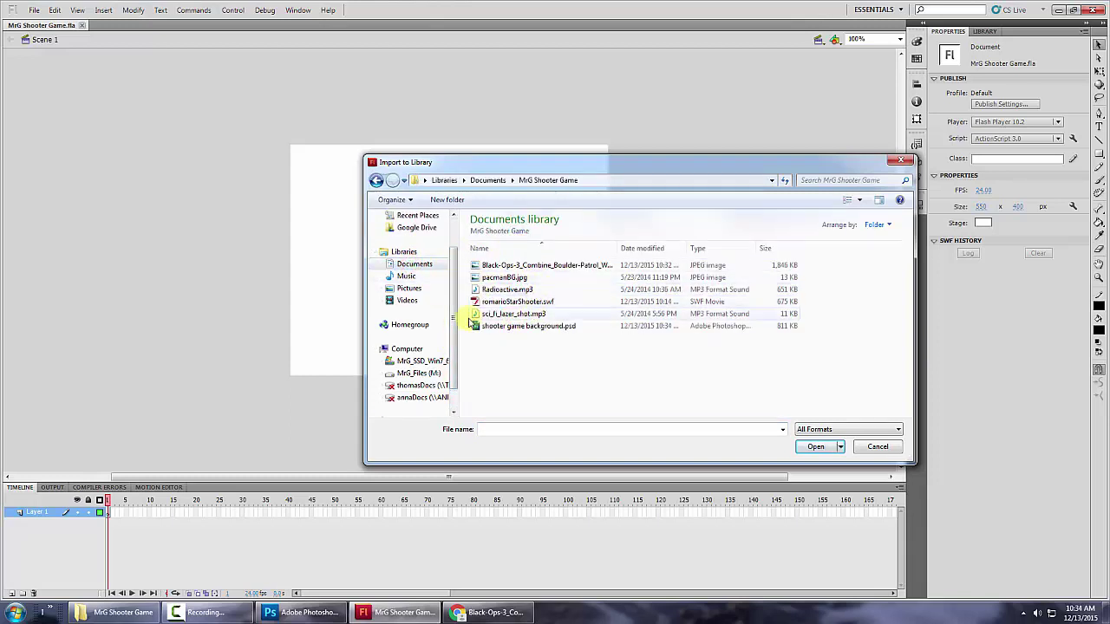
pyautogui.click(522, 328)
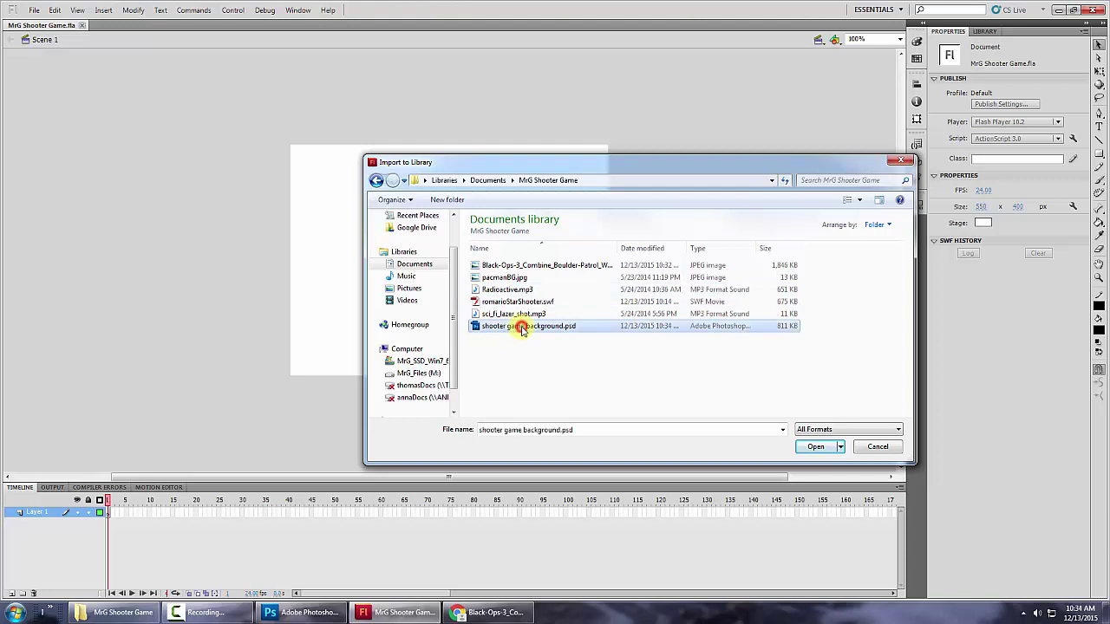
pyautogui.click(816, 447)
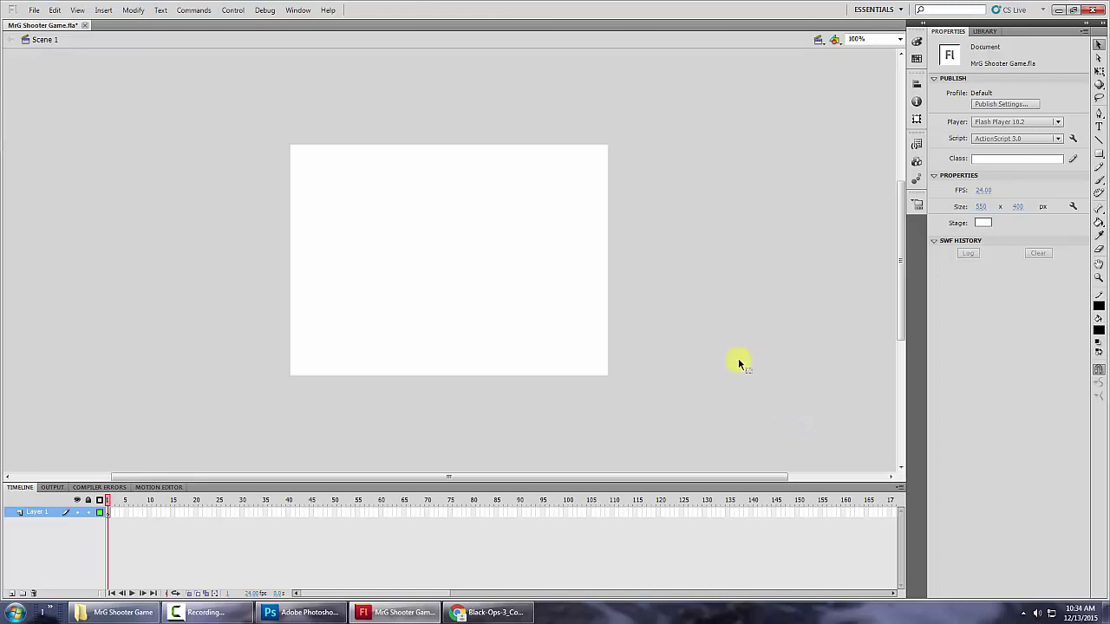
pyautogui.click(985, 31)
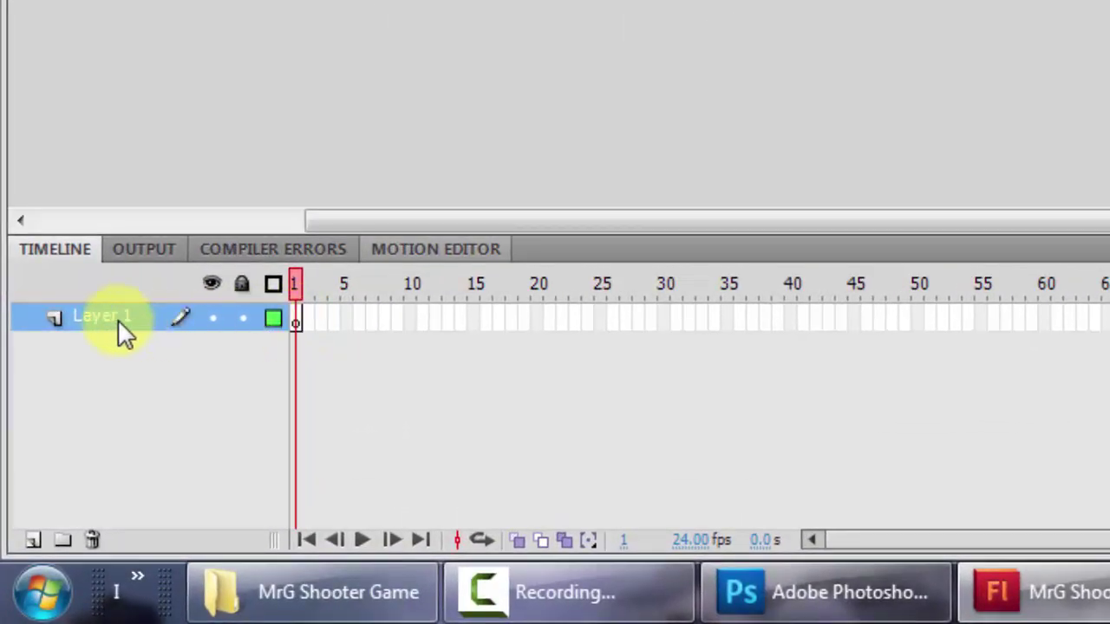
# - Add a new layer above Layer 1 in the timeline and name it "Actions"
pyautogui.click(34, 539)
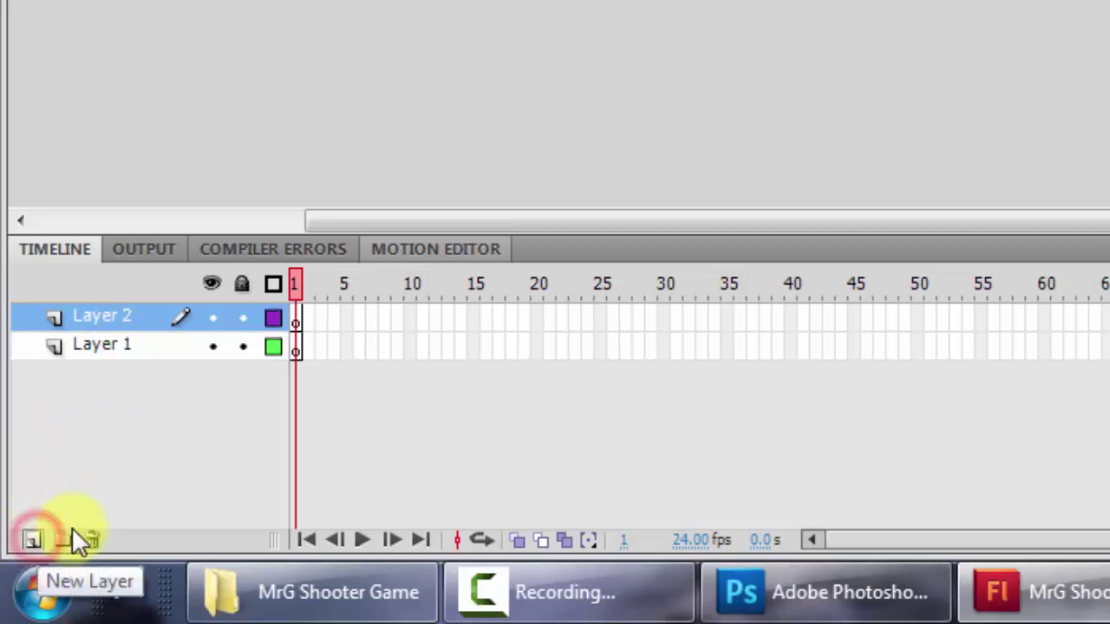
pyautogui.click(97, 319)
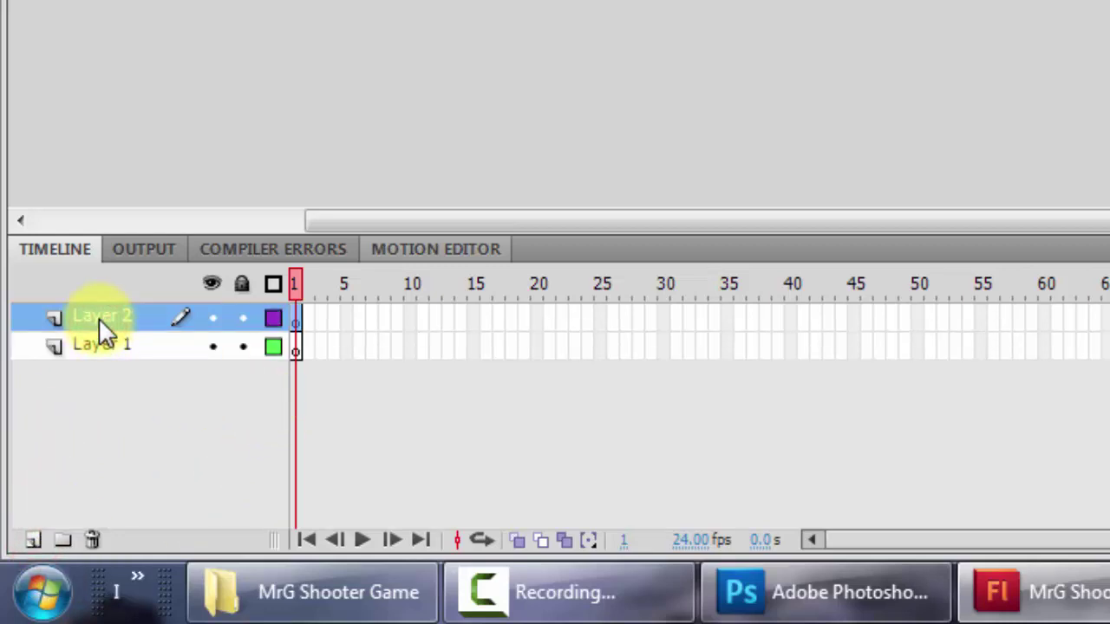
pyautogui.doubleClick(98, 319)
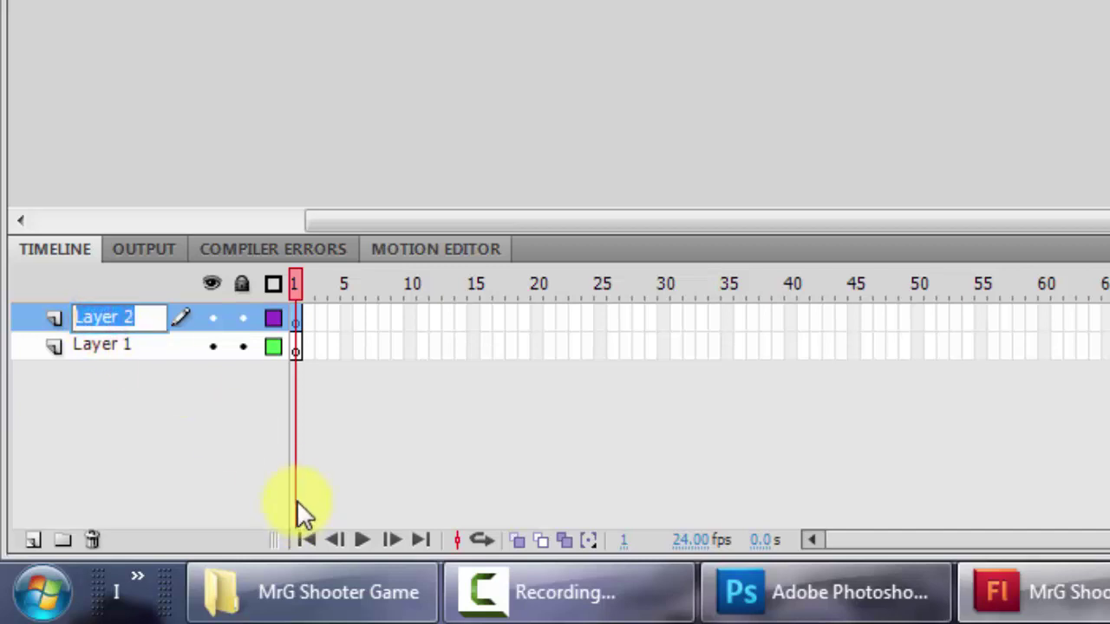
pyautogui.write('Actions')
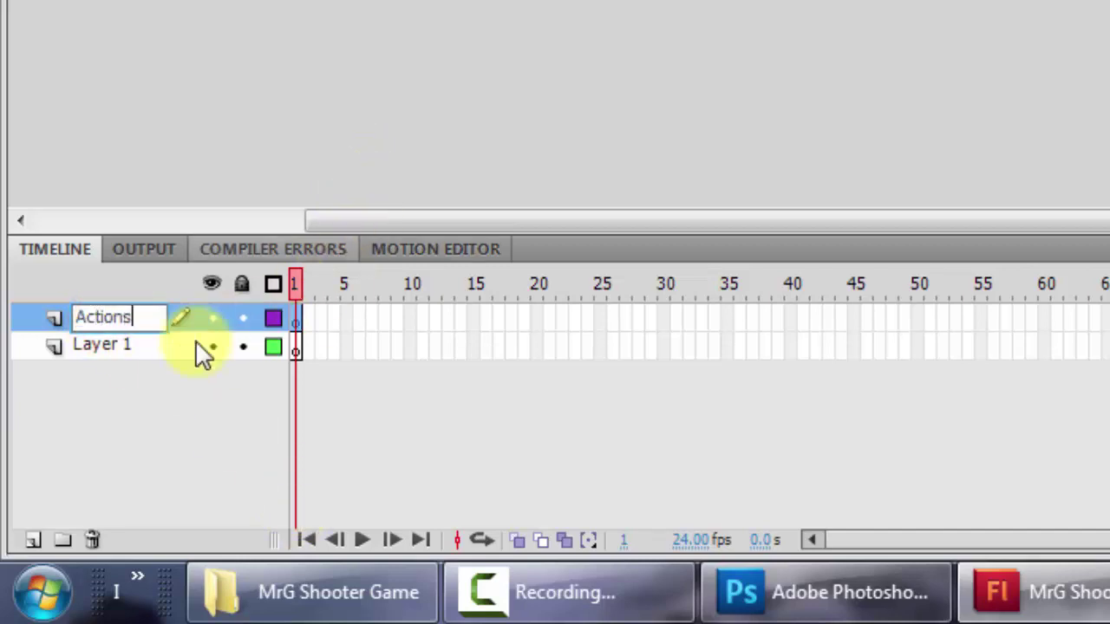
# - Rename Layer 1 as "BG"
pyautogui.click(101, 348)
pyautogui.doubleClick(101, 346)
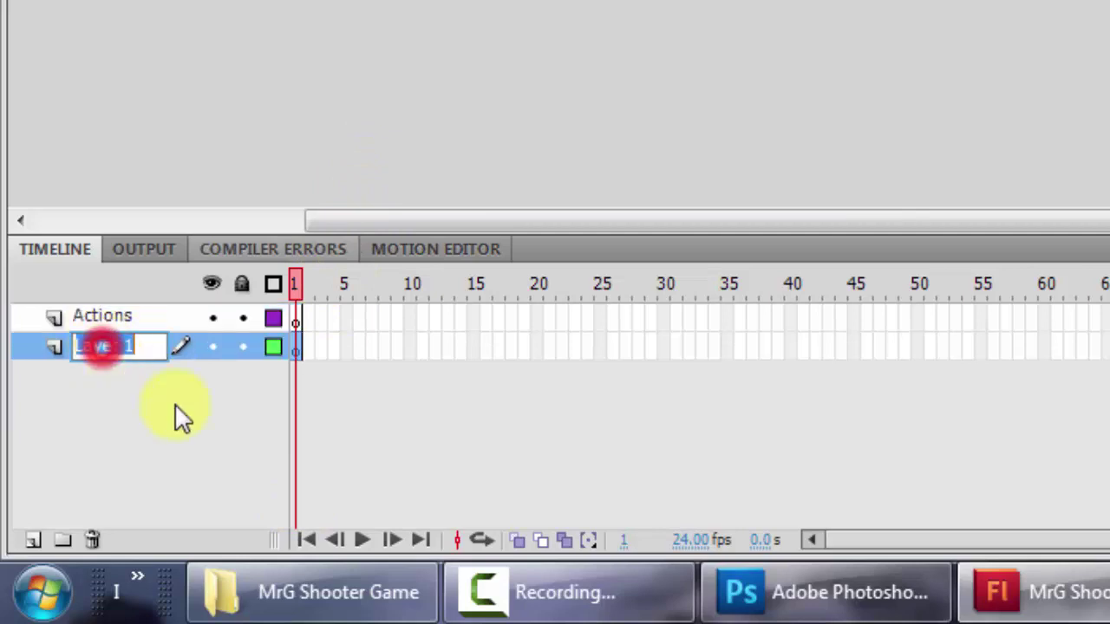
pyautogui.write('BG')
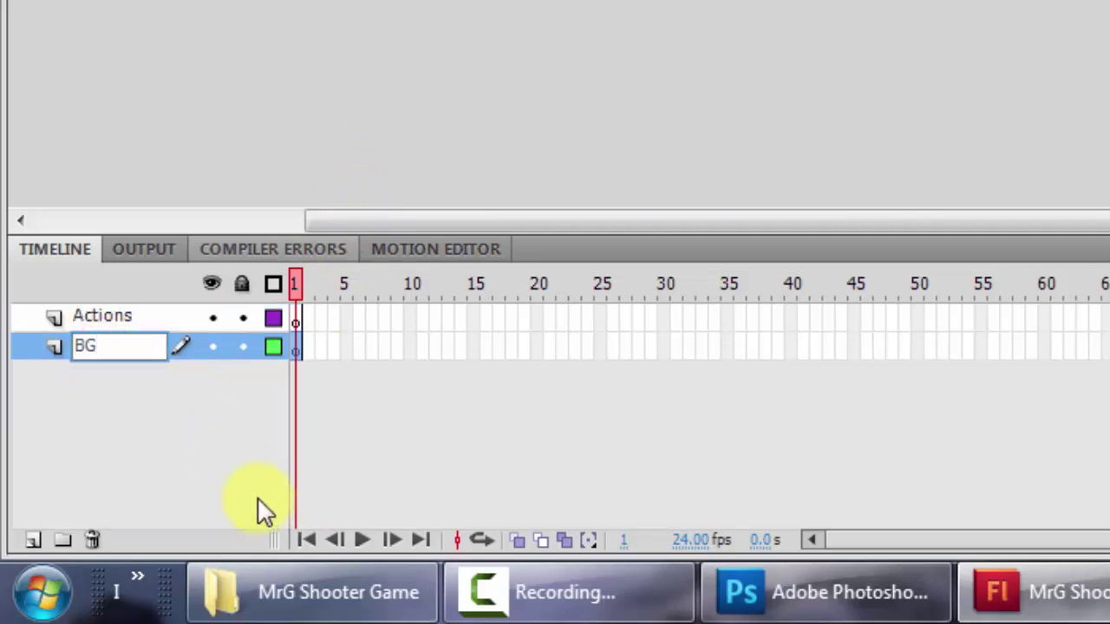
pyautogui.click(157, 459)
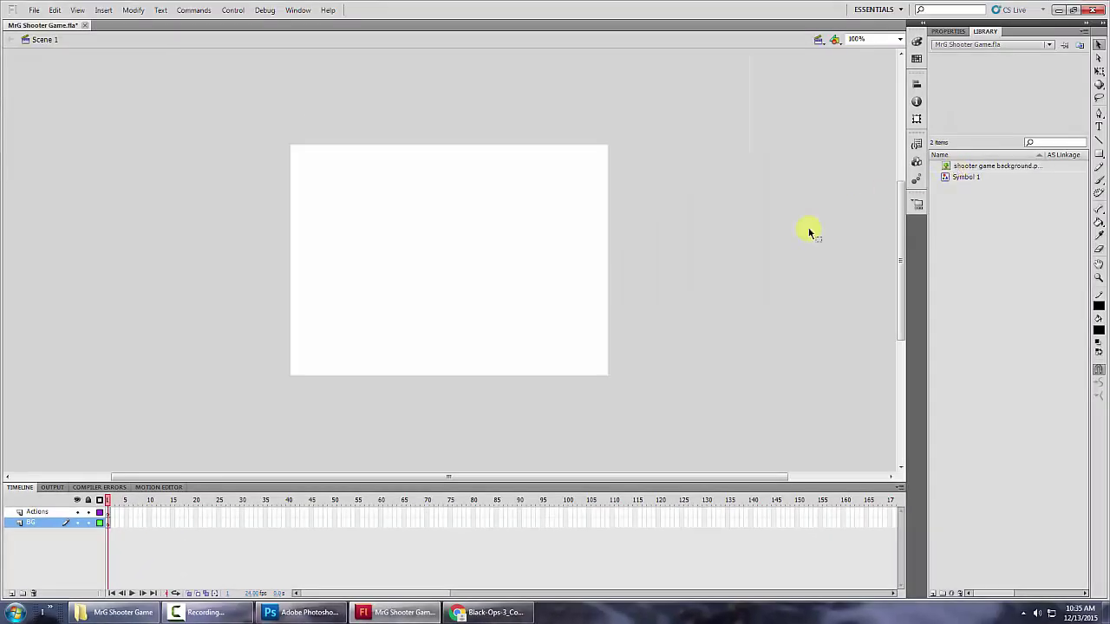
# - Place the shooter game background image from the library onto the stage in the BG layer
pyautogui.click(45, 514)
pyautogui.click(32, 521)
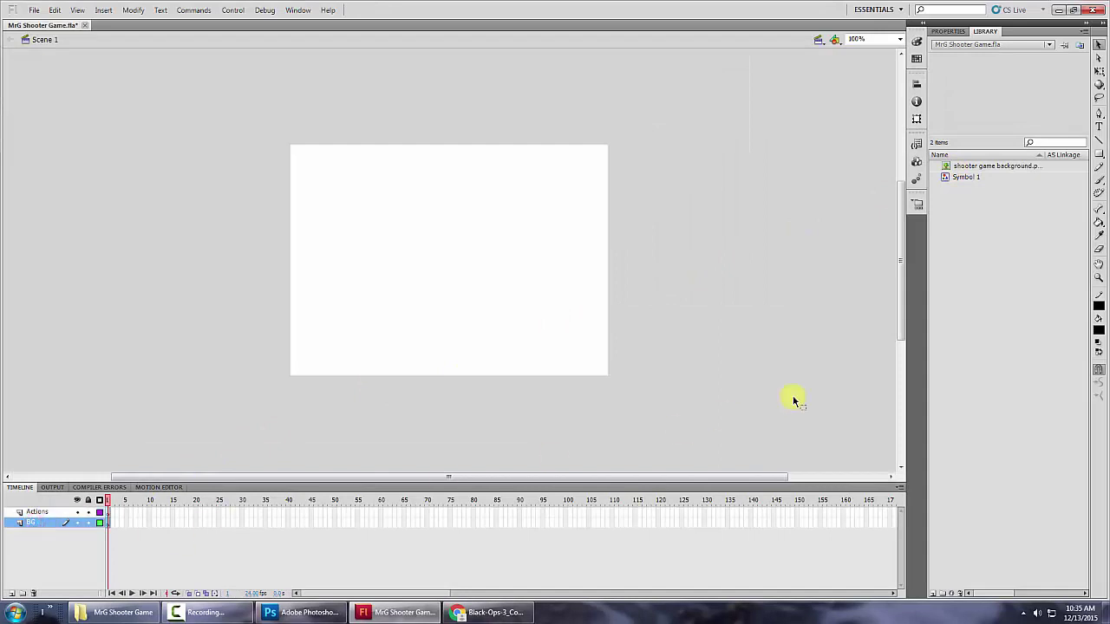
pyautogui.click(947, 178)
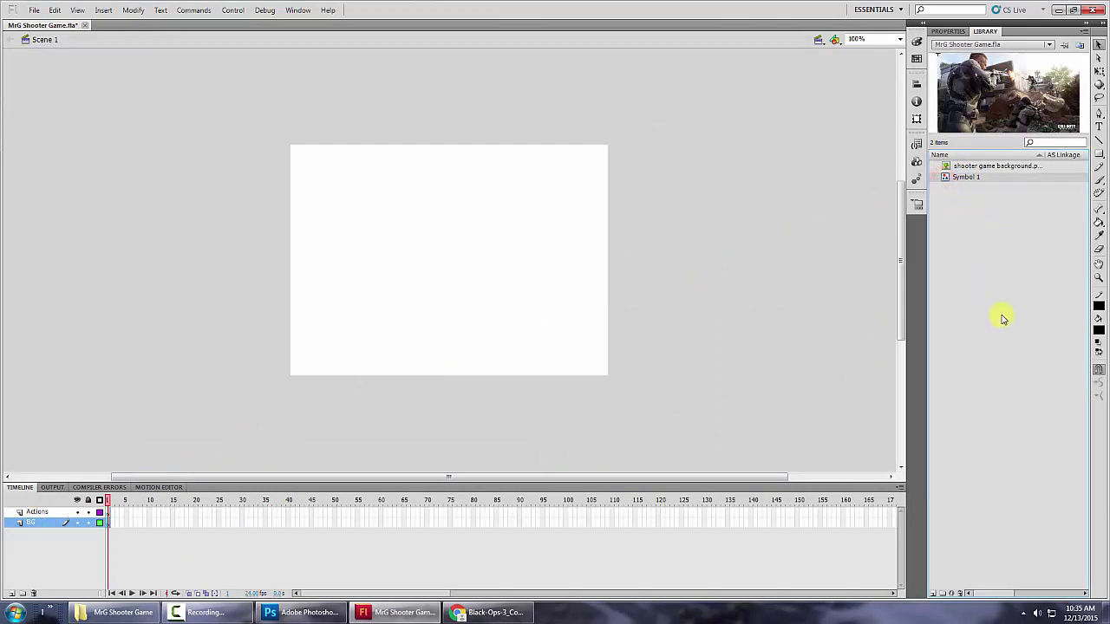
pyautogui.click(945, 166)
pyautogui.click(952, 164)
pyautogui.click(941, 32)
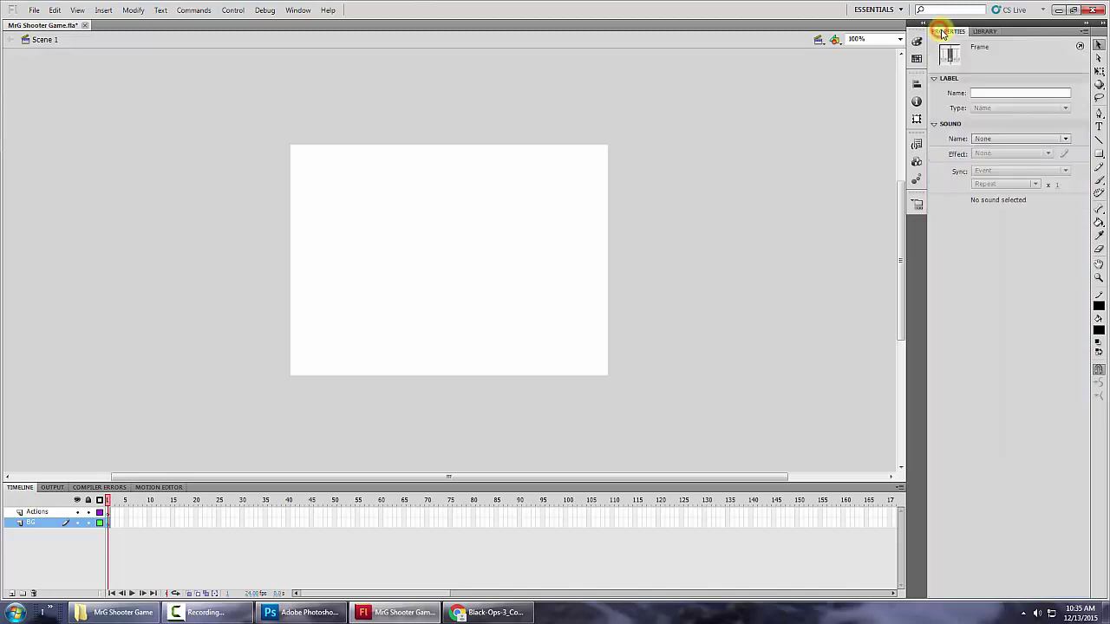
pyautogui.click(986, 32)
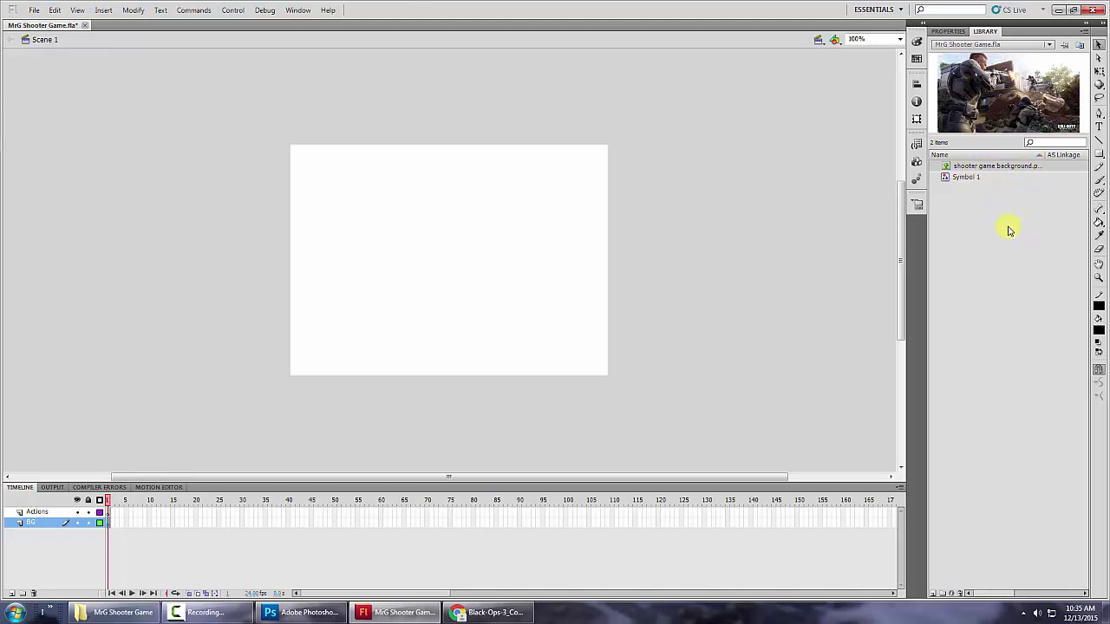
pyautogui.click(949, 165)
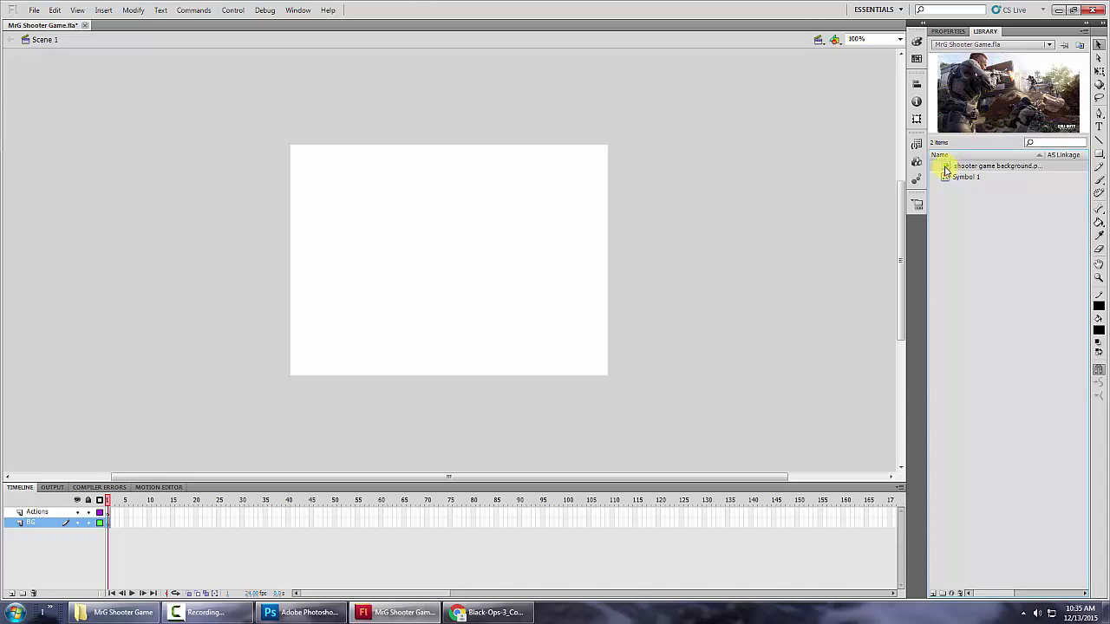
pyautogui.moveTo(945, 167); pyautogui.dragTo(559, 202)
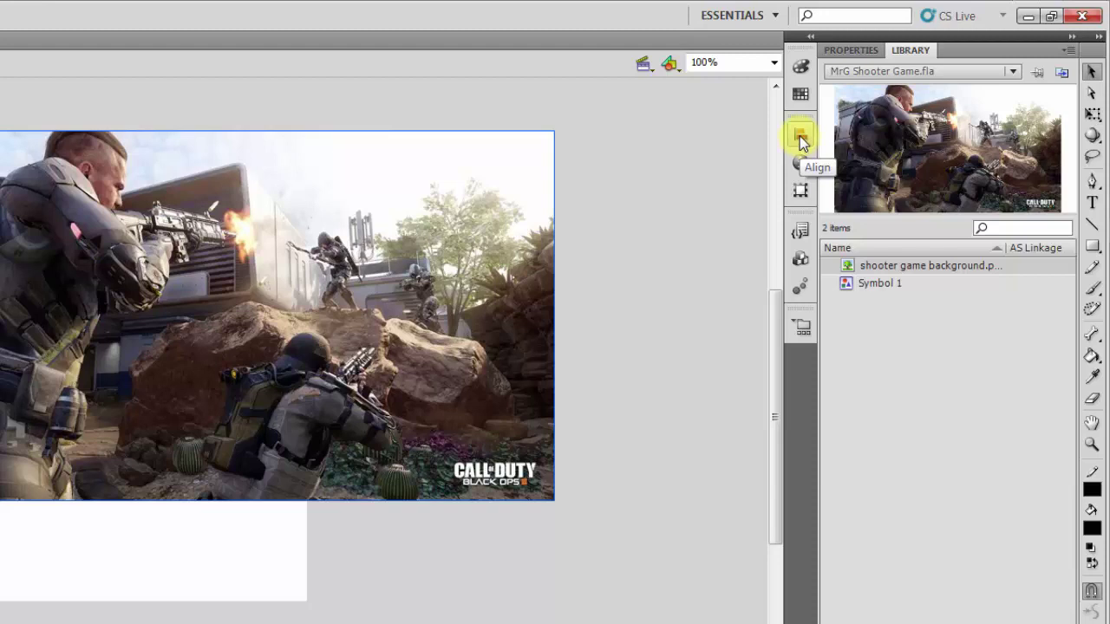
# - With Align to stage on, match the background image's width and height to the stage and align its left and top edges
pyautogui.click(800, 137)
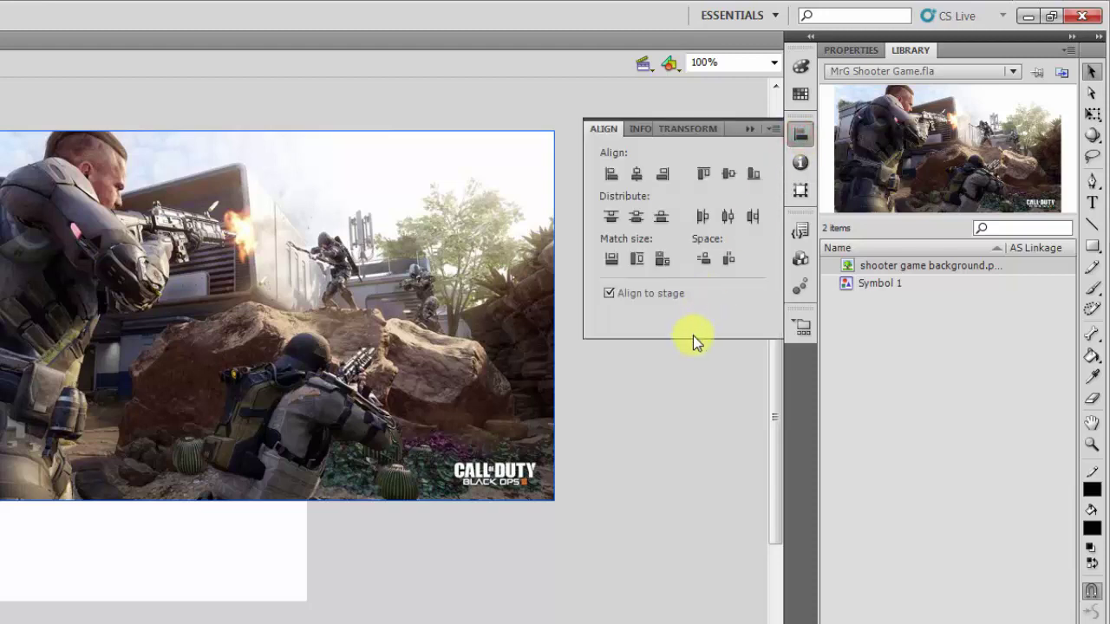
pyautogui.click(608, 294)
pyautogui.click(609, 296)
pyautogui.click(662, 263)
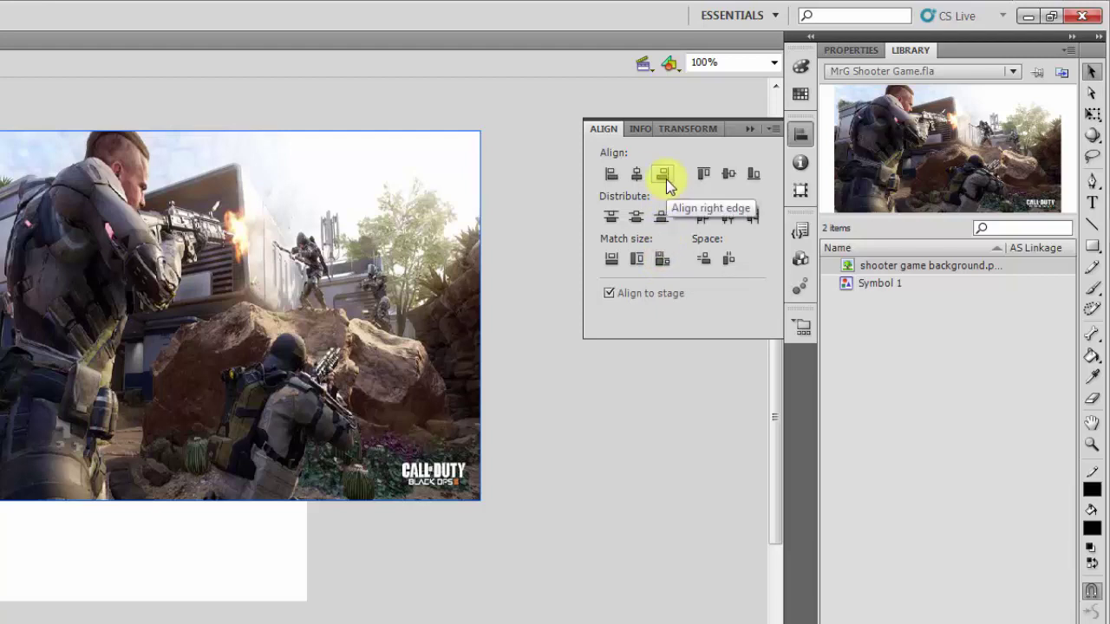
pyautogui.click(613, 175)
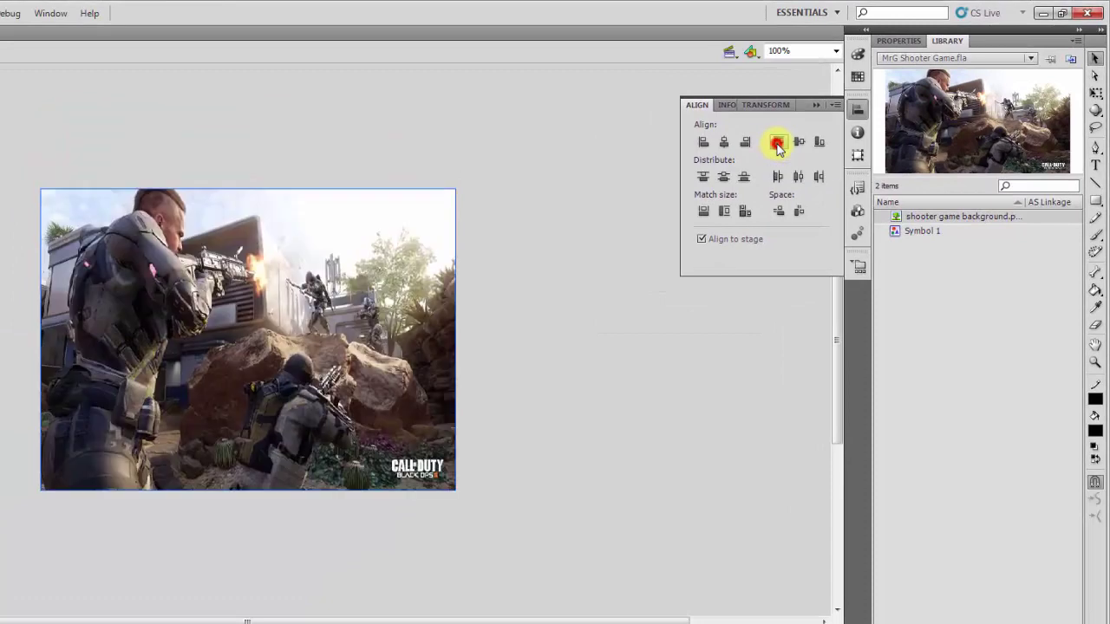
pyautogui.click(759, 150)
# - Delete Symbol 1 from the library and select the shooter game background image there
pyautogui.click(900, 231)
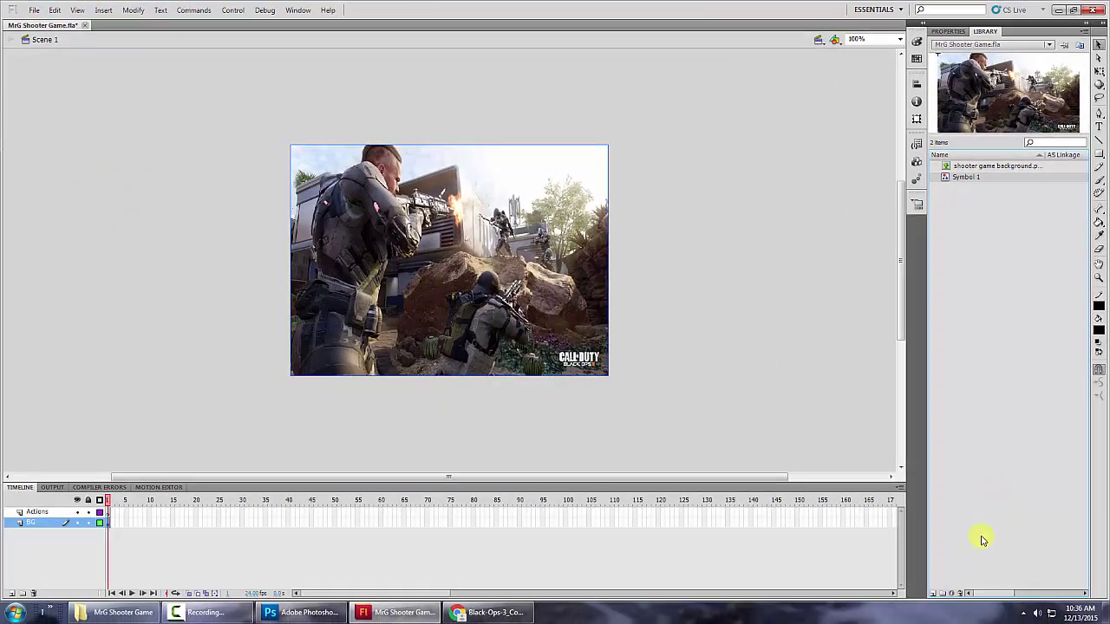
pyautogui.click(960, 594)
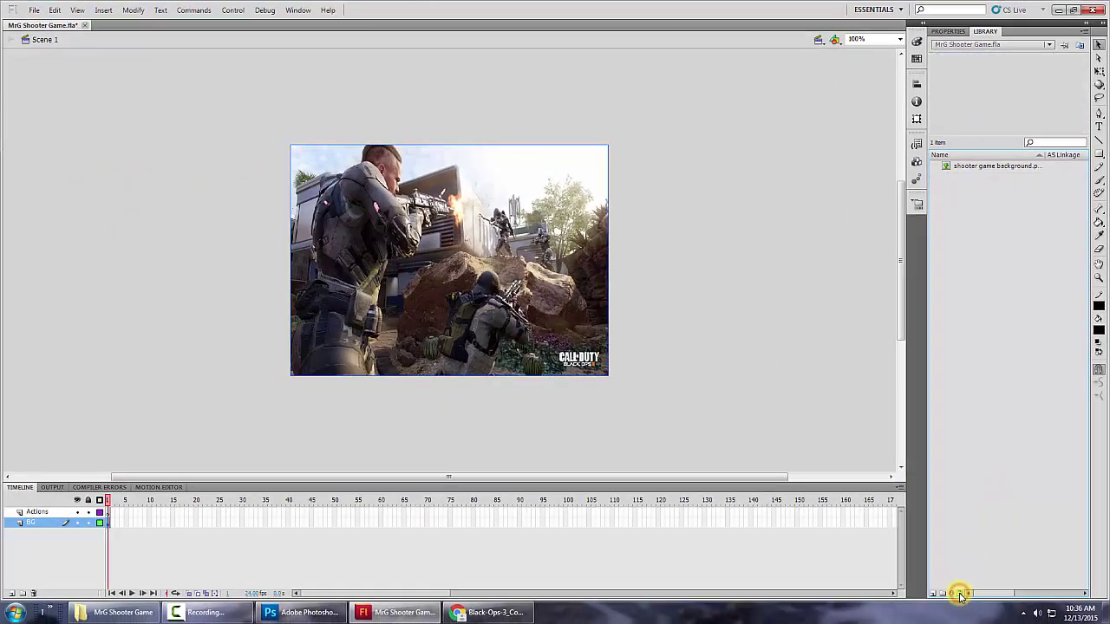
pyautogui.click(946, 166)
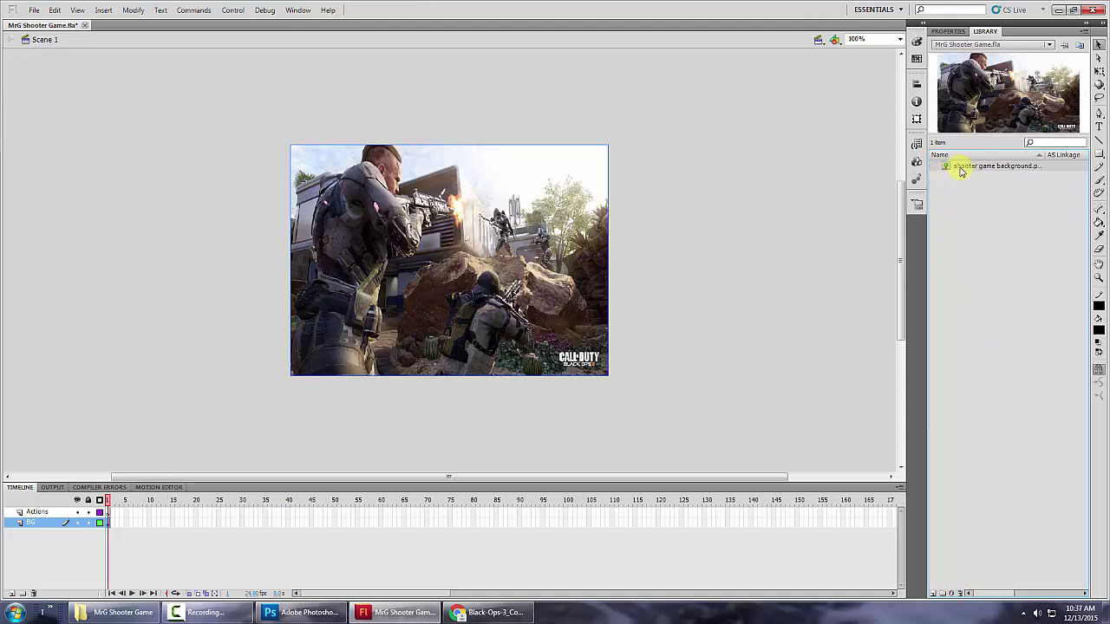
# - Convert the background image on the stage to a Movie Clip symbol named "background", keeping the current Windows color scheme if asked
pyautogui.click(583, 261)
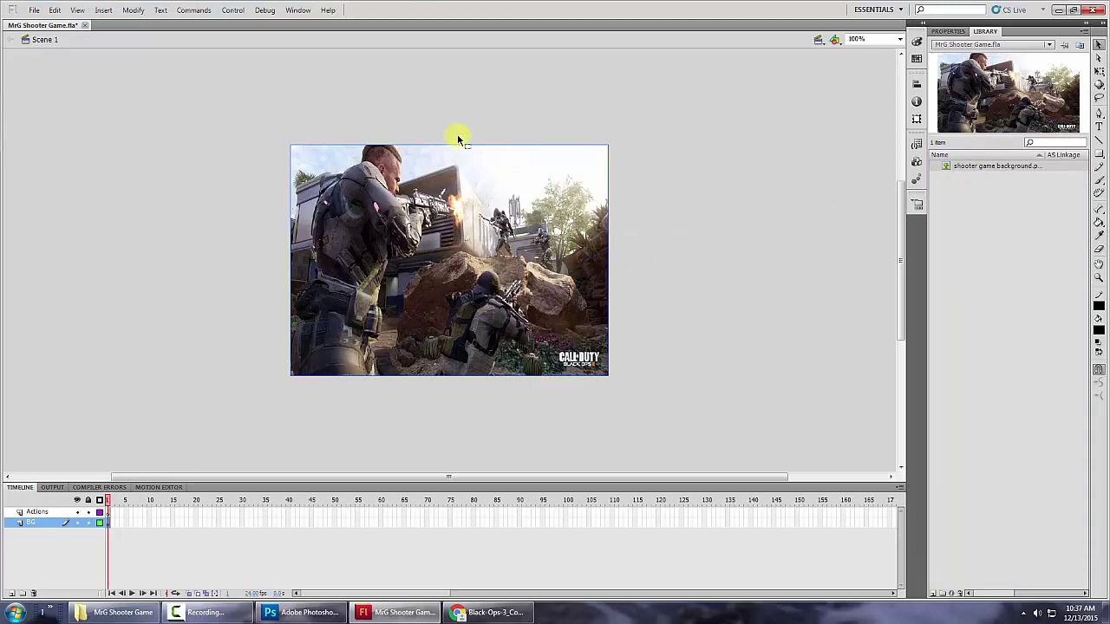
pyautogui.click(135, 10)
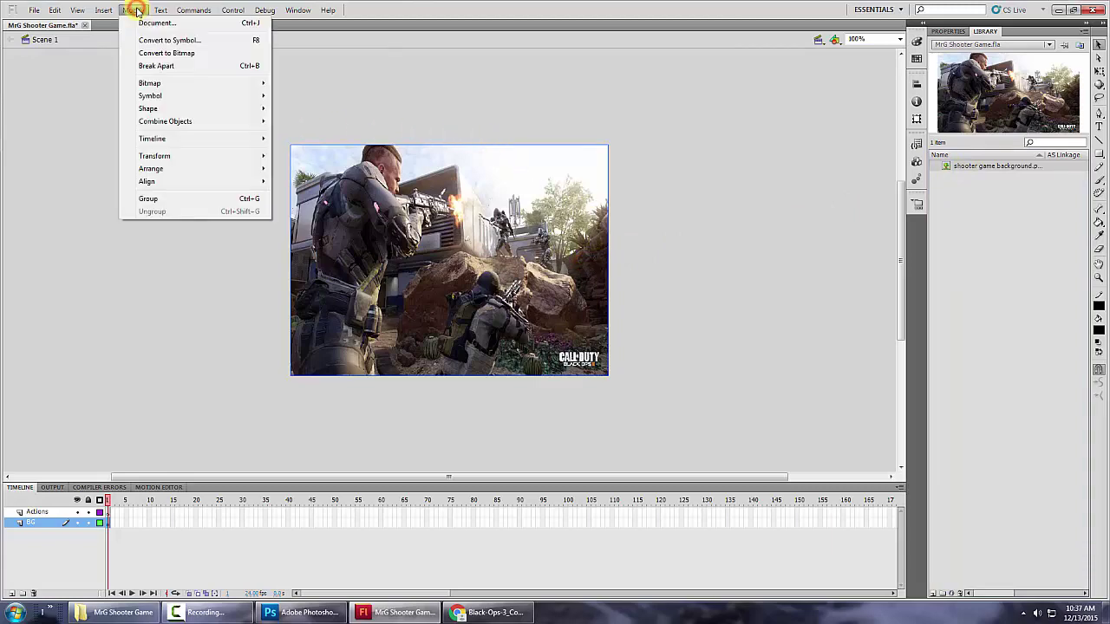
pyautogui.click(144, 48)
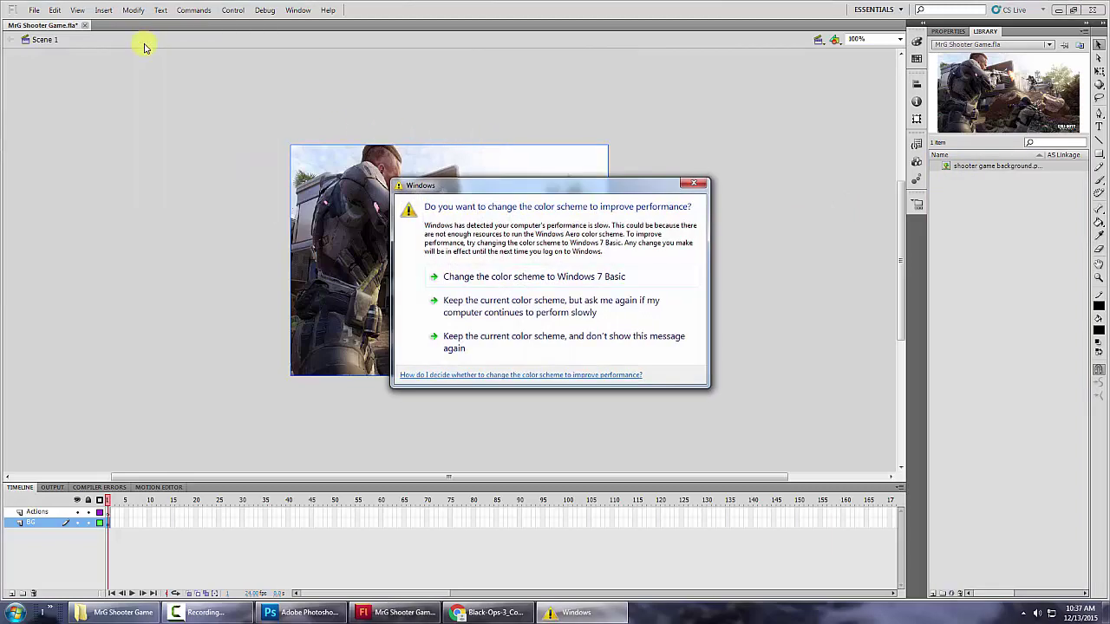
pyautogui.click(461, 297)
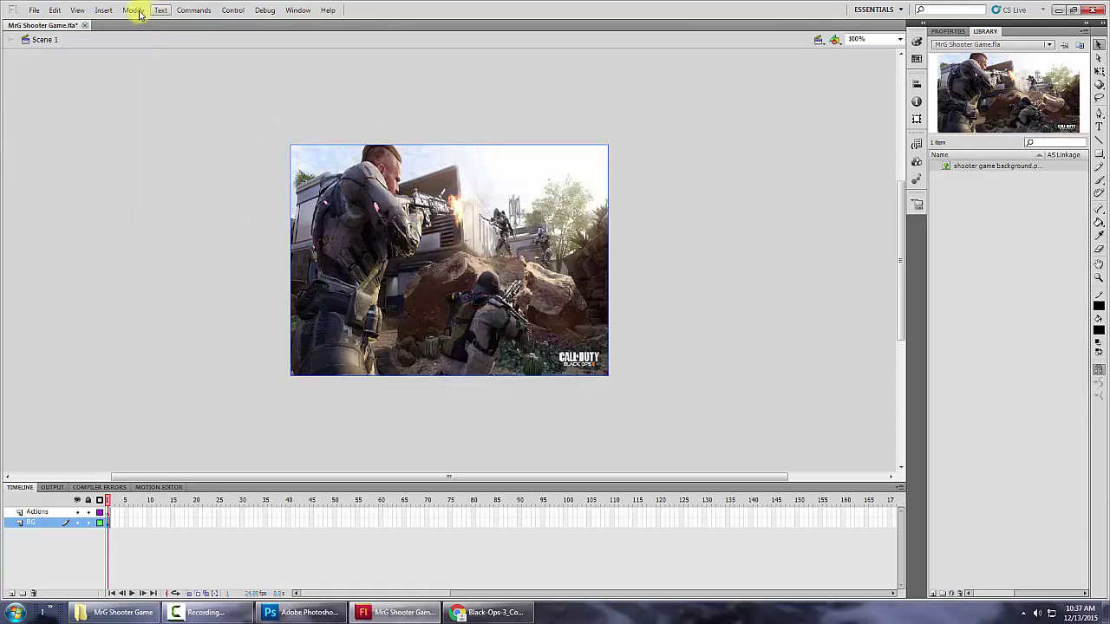
pyautogui.click(136, 11)
pyautogui.click(151, 41)
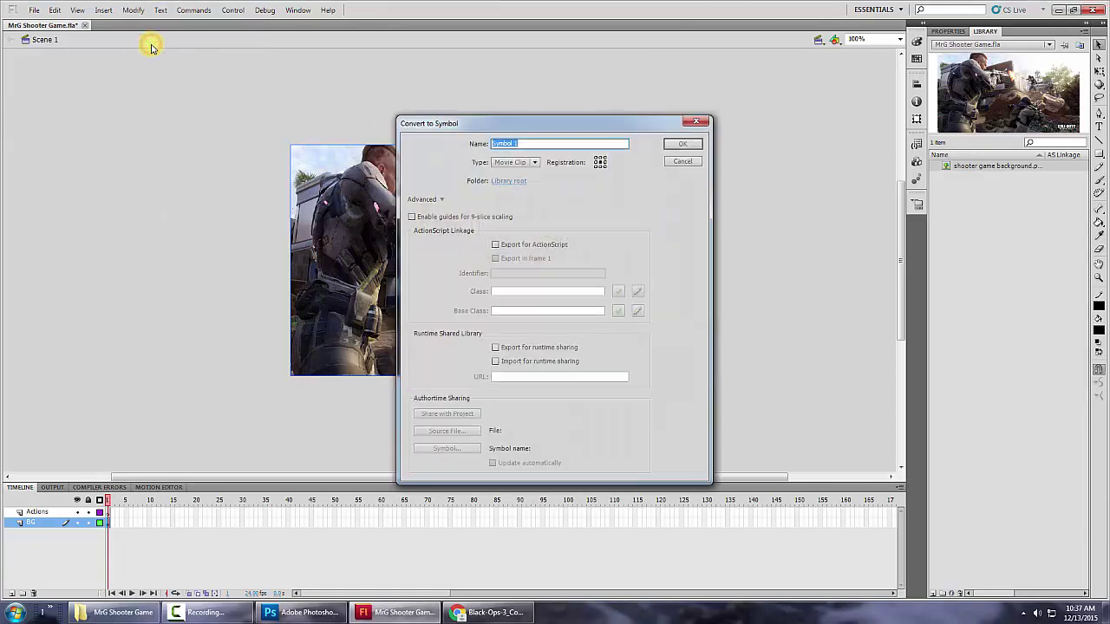
pyautogui.click(532, 163)
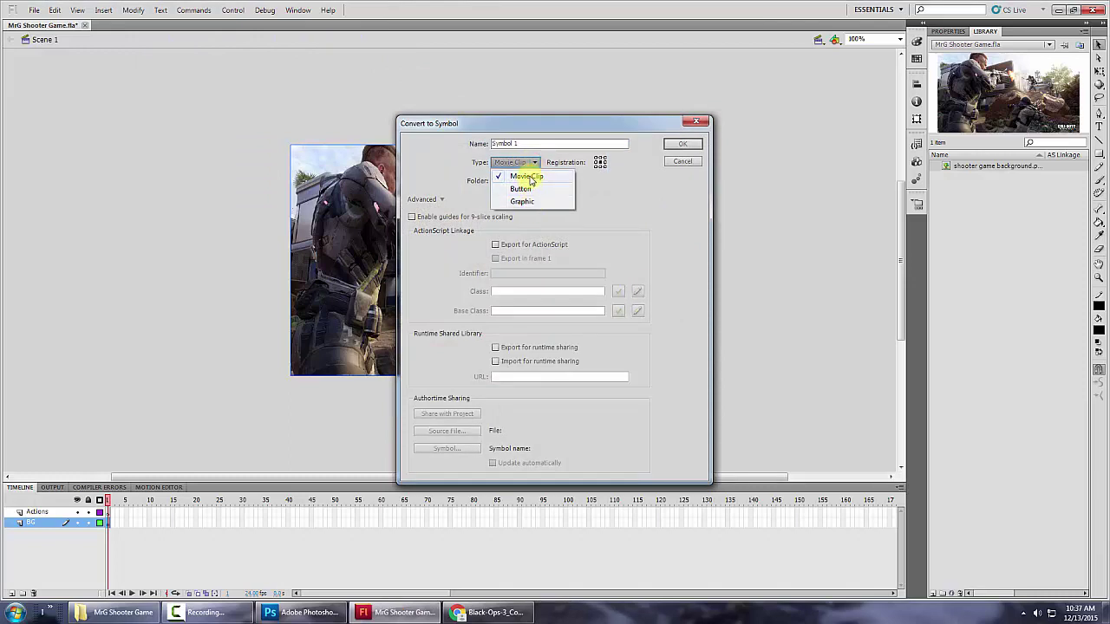
pyautogui.click(529, 177)
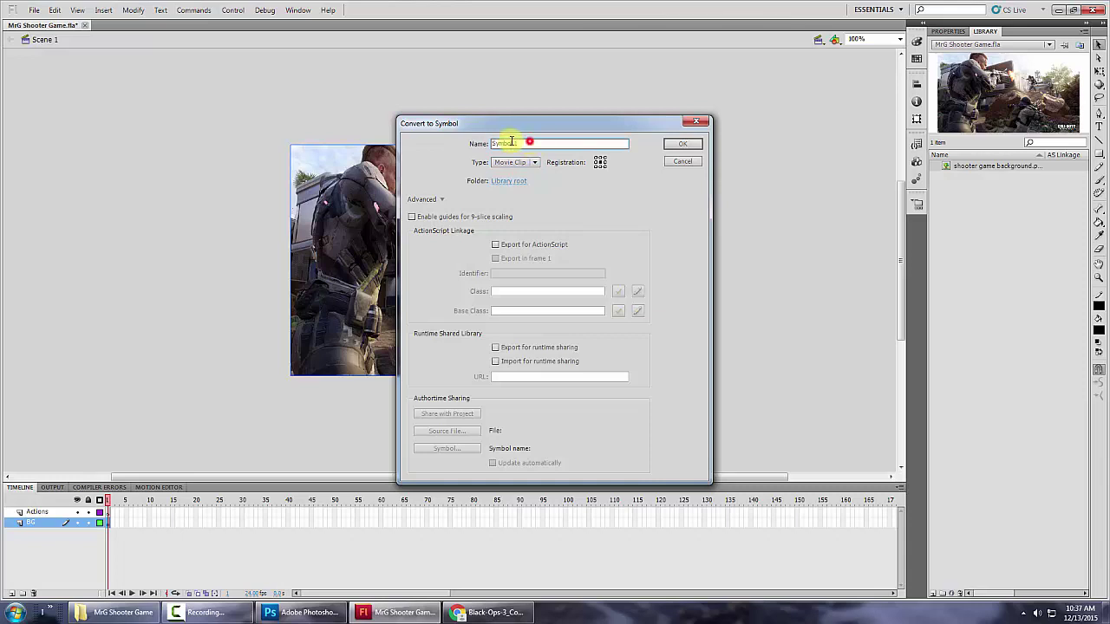
pyautogui.moveTo(521, 143); pyautogui.dragTo(456, 144)
pyautogui.write('B')
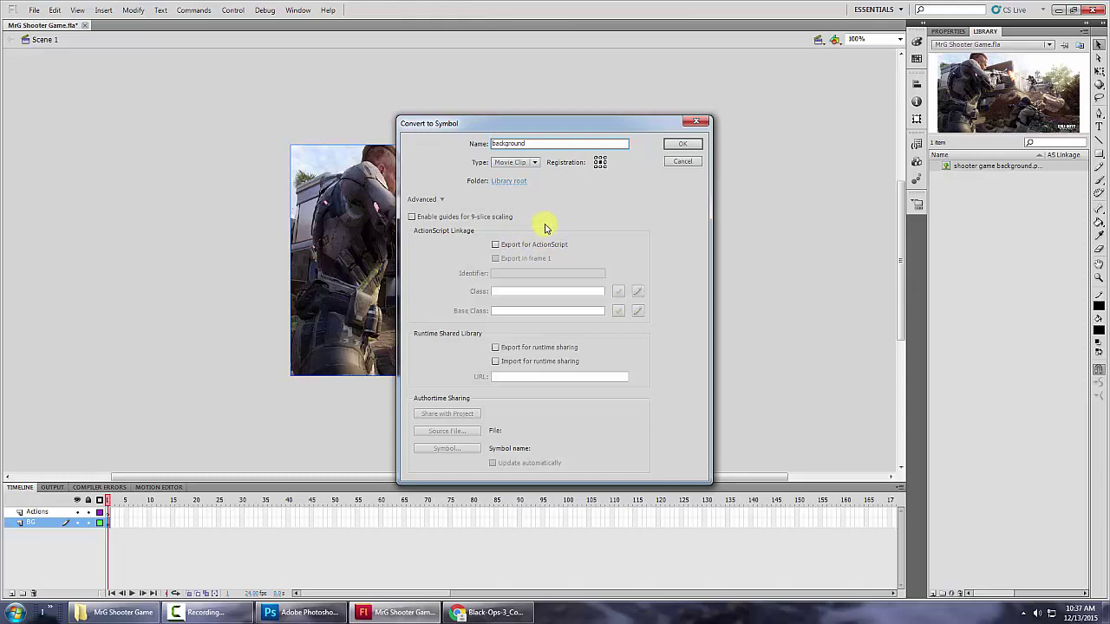
pyautogui.click(689, 145)
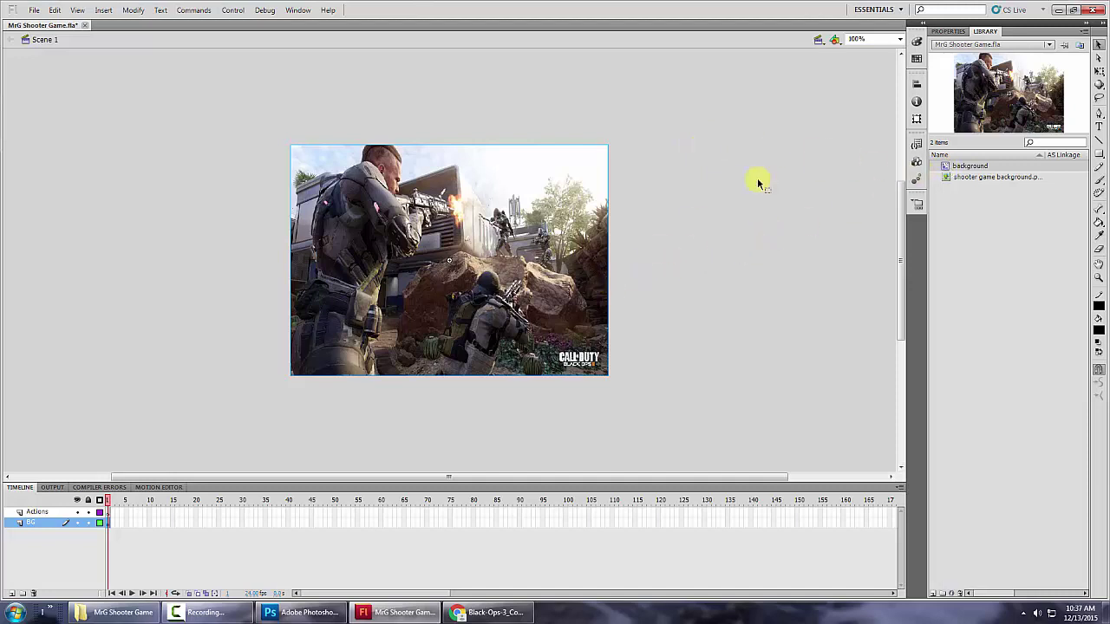
# - Give the background movie clip on the stage the instance name "bg_mc"
pyautogui.click(947, 32)
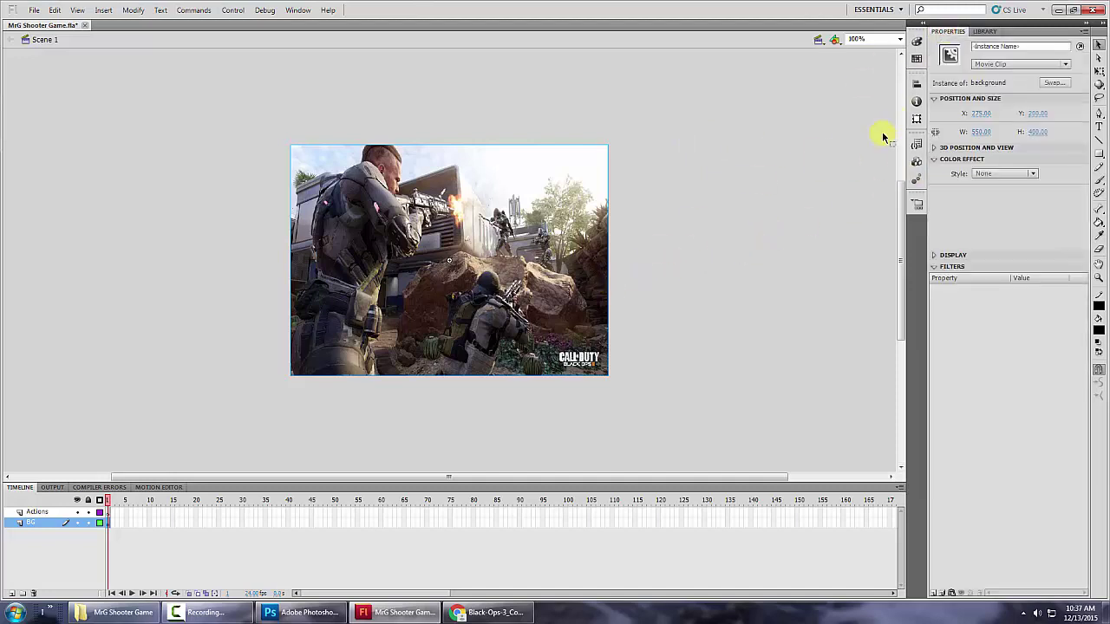
pyautogui.click(986, 46)
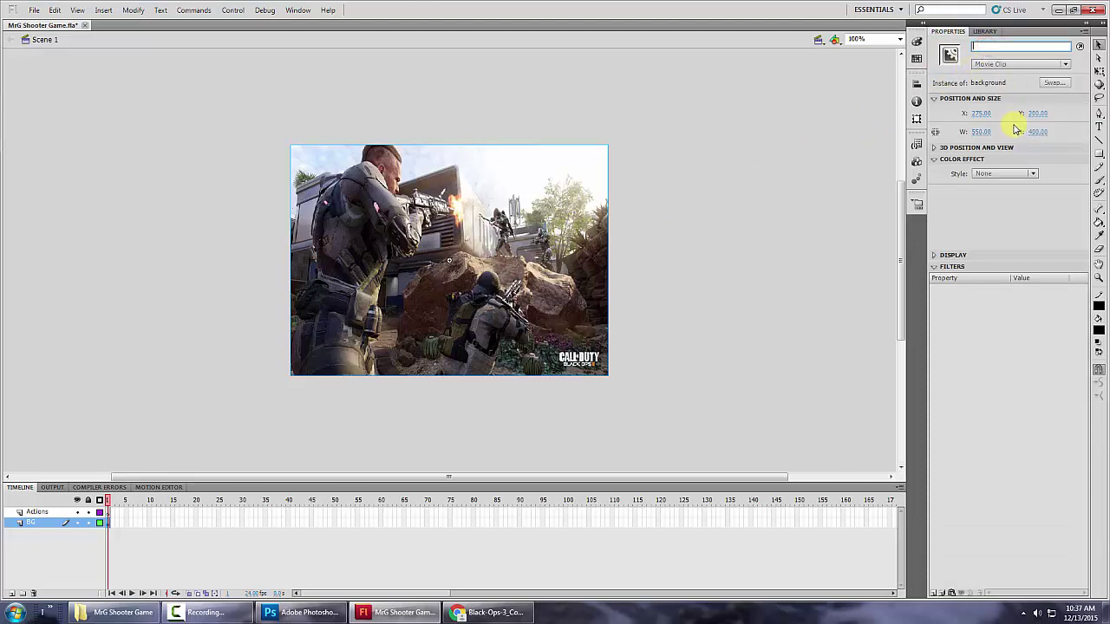
pyautogui.write('bg')
pyautogui.write('_')
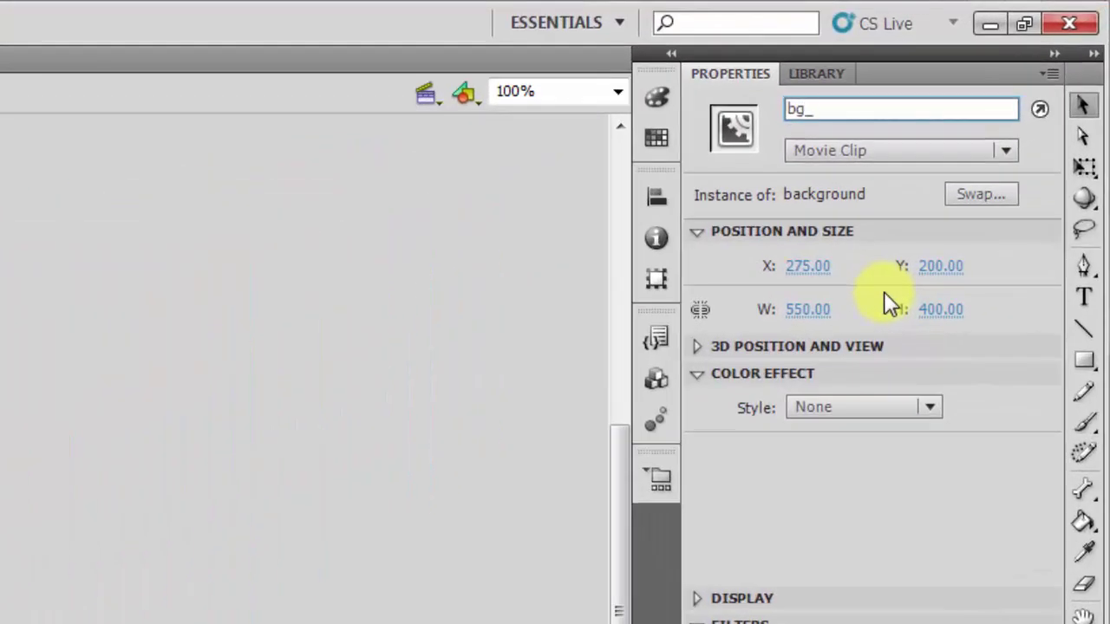
pyautogui.write('mc')
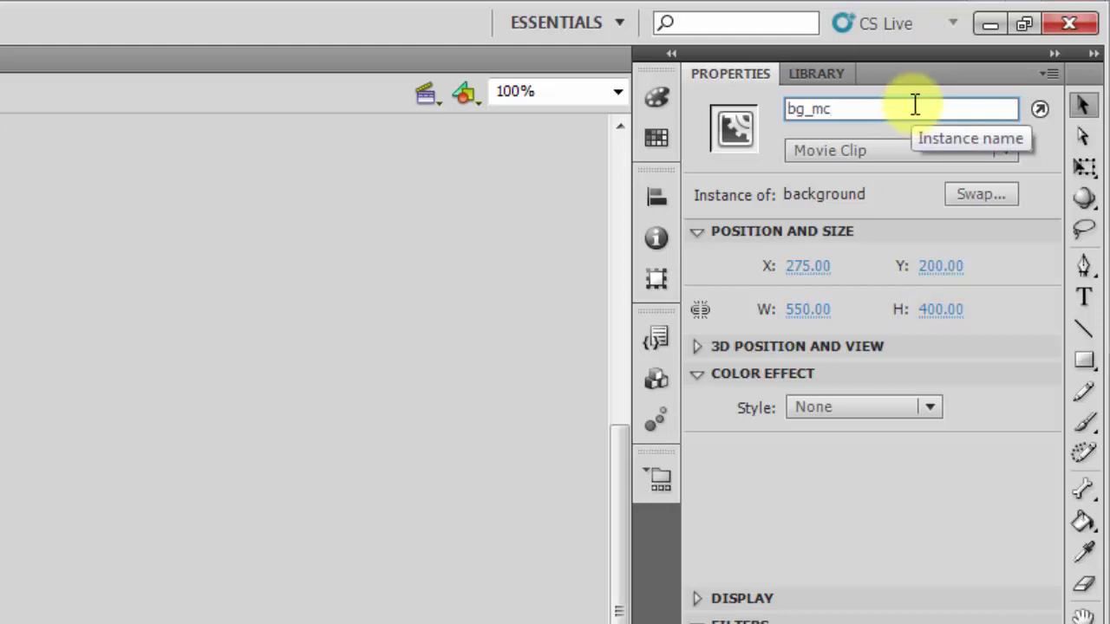
pyautogui.press('Return')
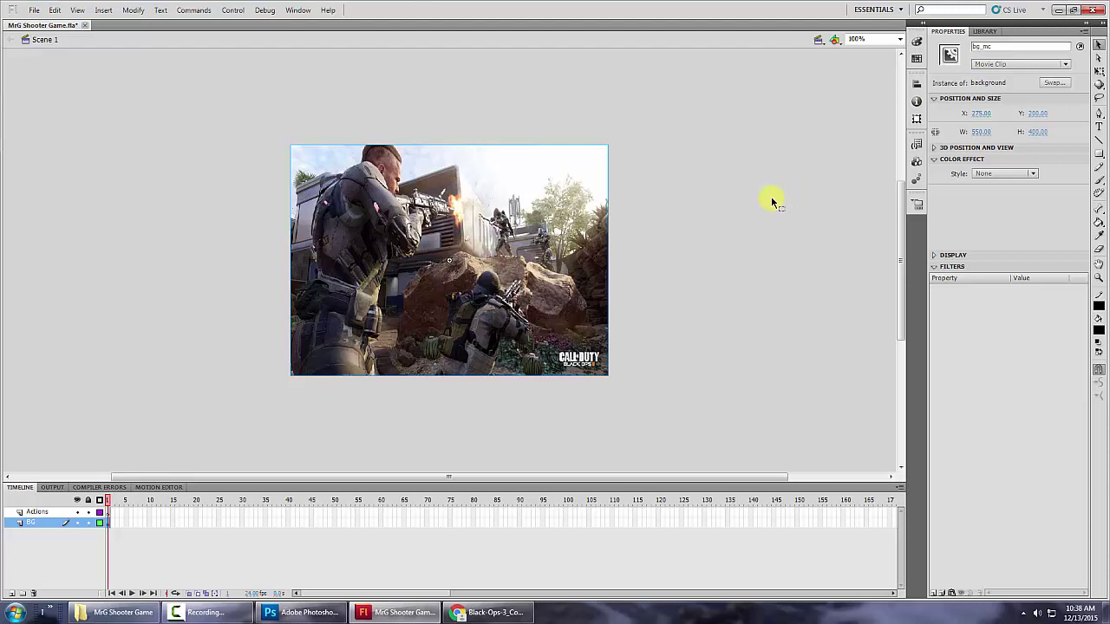
pyautogui.click(540, 240)
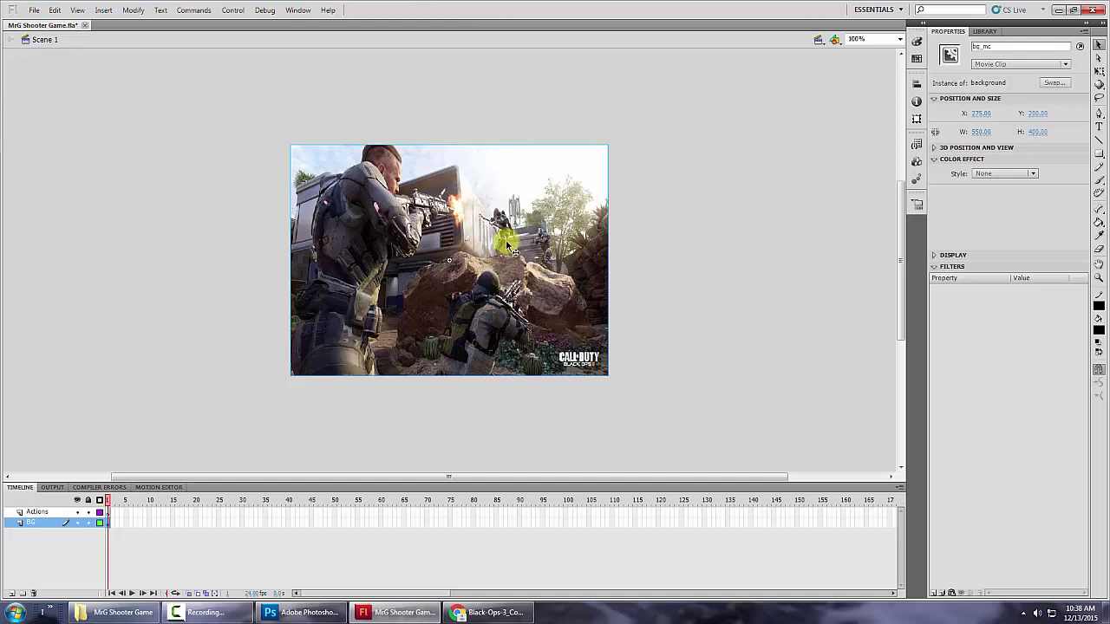
pyautogui.click(504, 246)
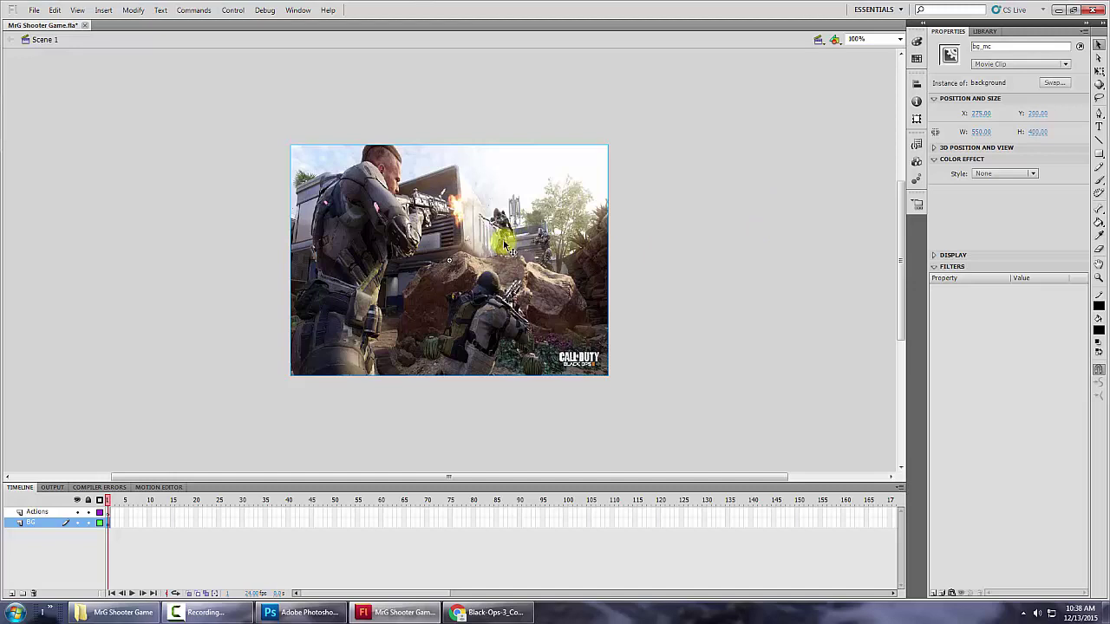